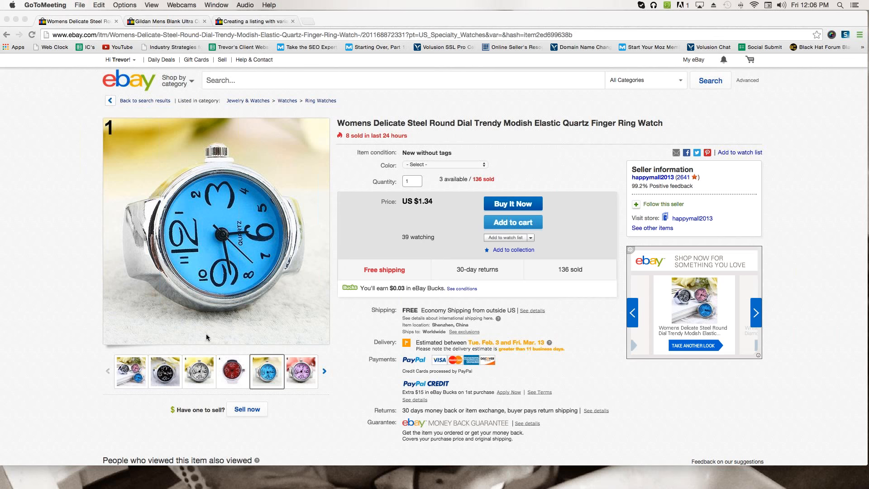
Step: Choose Purple as the color of the women's finger ring watch
{"action": "left_click", "coordinate": [426, 165]}
{"action": "left_click", "coordinate": [425, 166]}
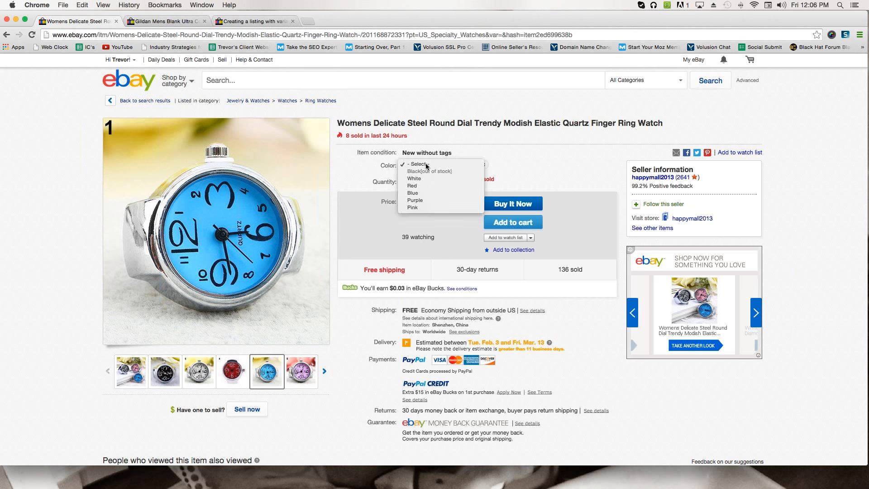
{"action": "left_click", "coordinate": [428, 166]}
{"action": "left_click", "coordinate": [432, 168]}
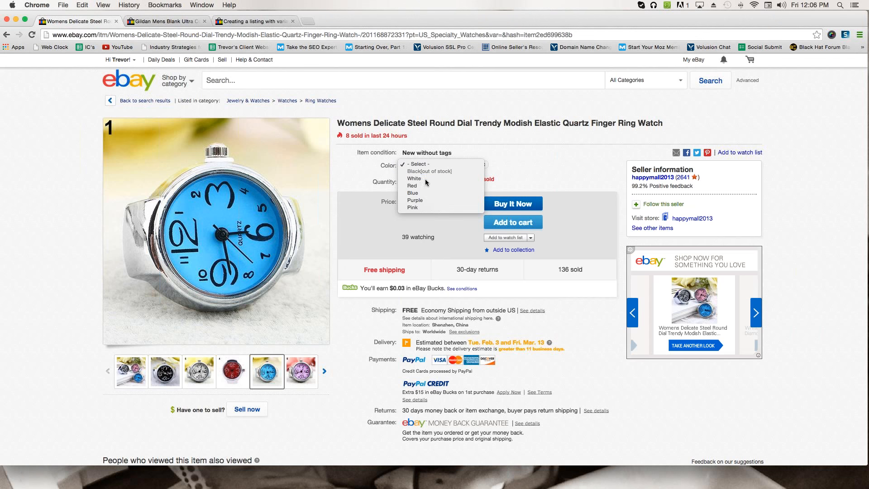
{"action": "left_click", "coordinate": [417, 202]}
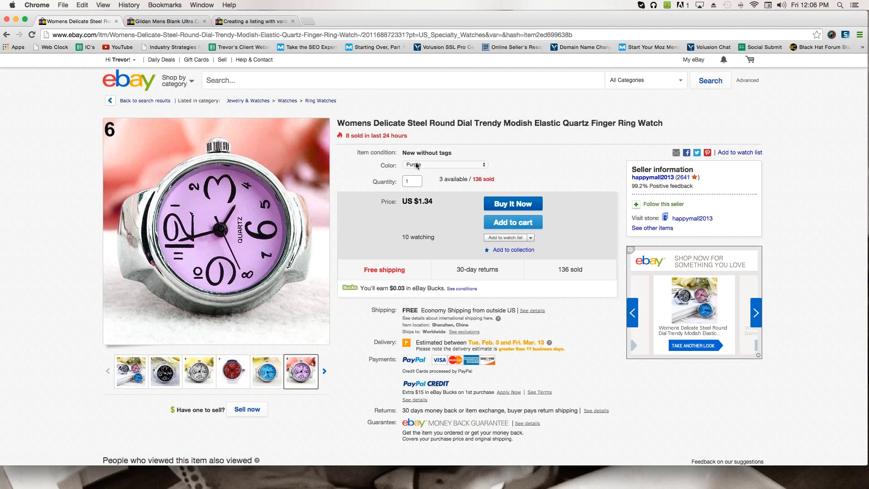
Step: Switch to the Gildan long sleeve T-shirt listing and choose size XL in Gold
{"action": "left_click", "coordinate": [179, 23]}
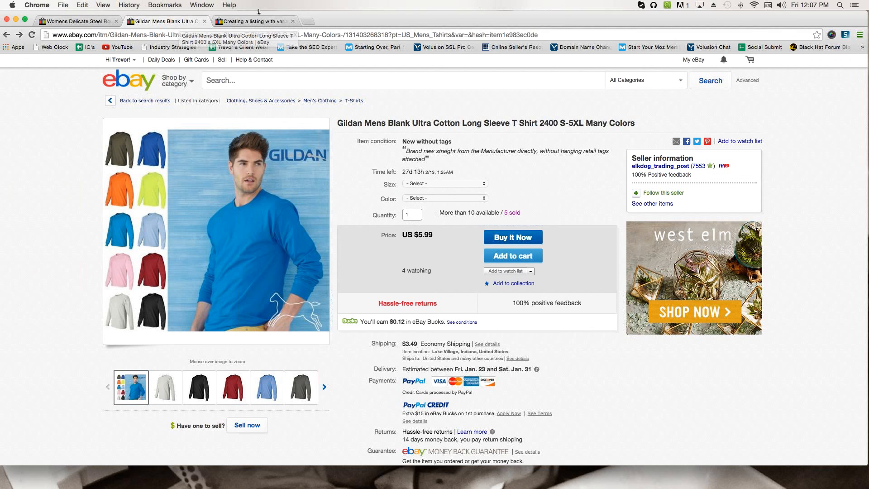
{"action": "left_click", "coordinate": [418, 184]}
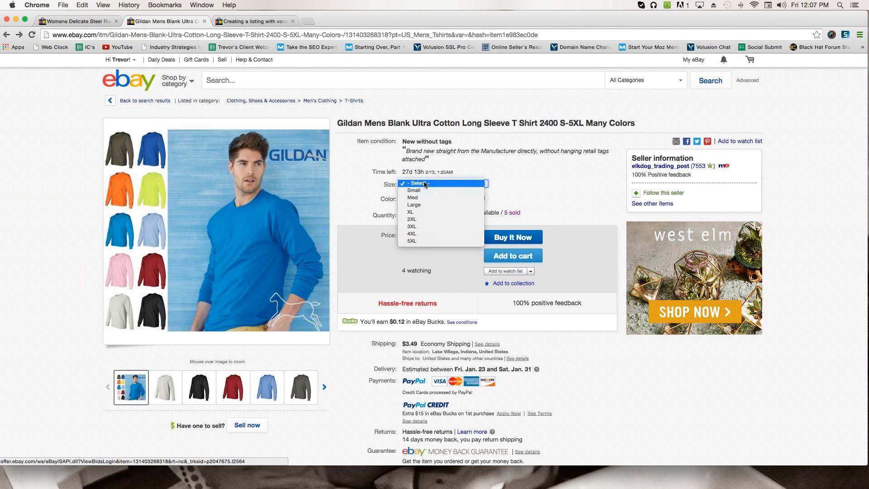
{"action": "left_click", "coordinate": [426, 211]}
{"action": "left_click", "coordinate": [428, 197]}
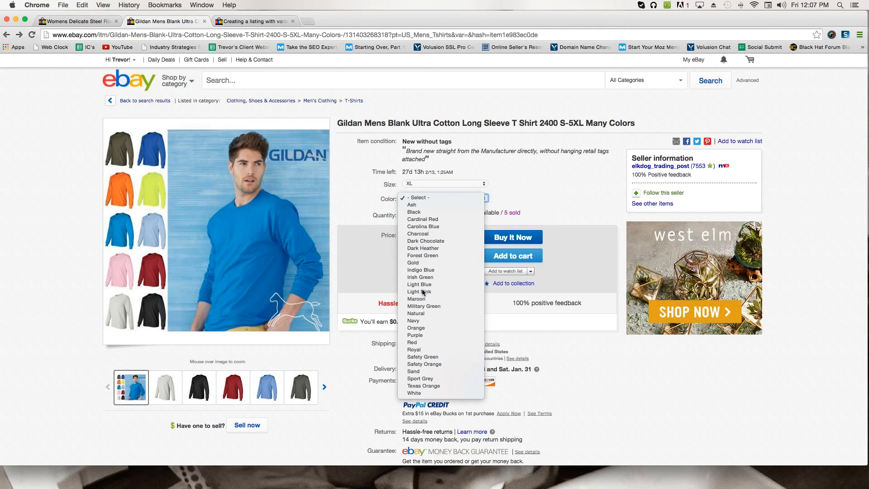
{"action": "left_click", "coordinate": [425, 264]}
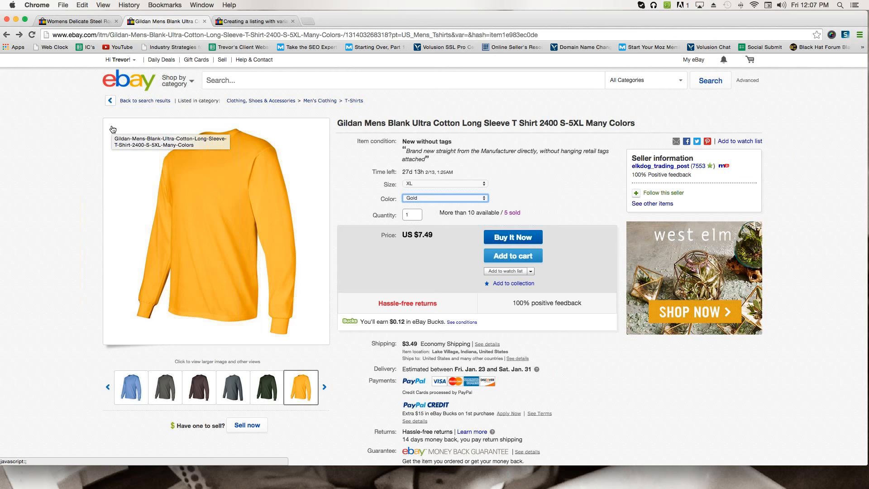
Step: Switch to the "Creating a listing with variations" help article and copy its web address
{"action": "left_click", "coordinate": [248, 21]}
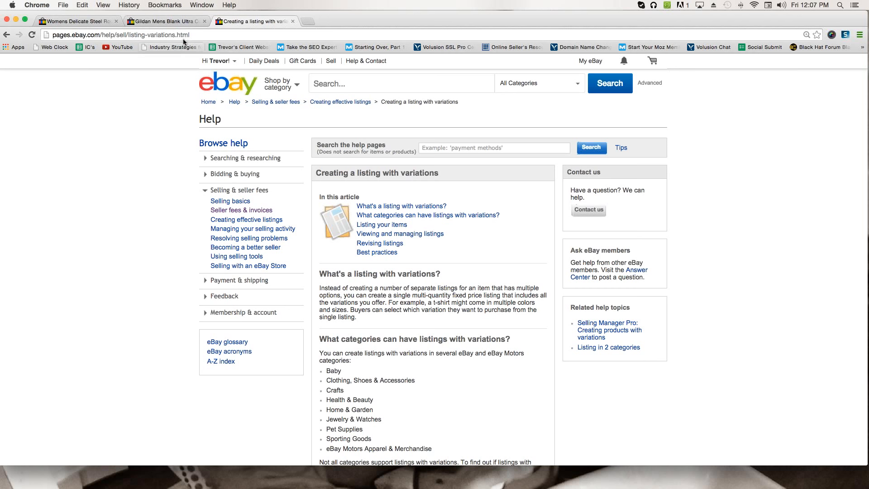
{"action": "left_click_drag", "start_coordinate": [199, 34], "coordinate": [52, 35]}
{"action": "key", "text": "super+c"}
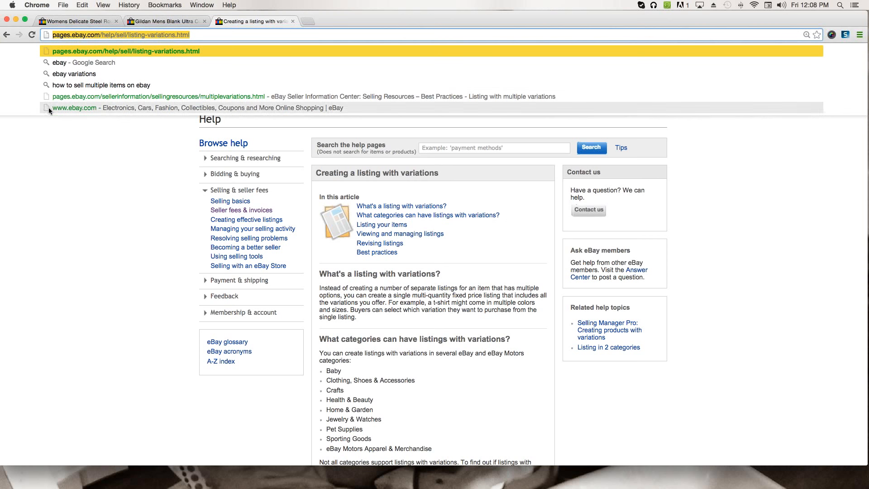
{"action": "left_click", "coordinate": [82, 159]}
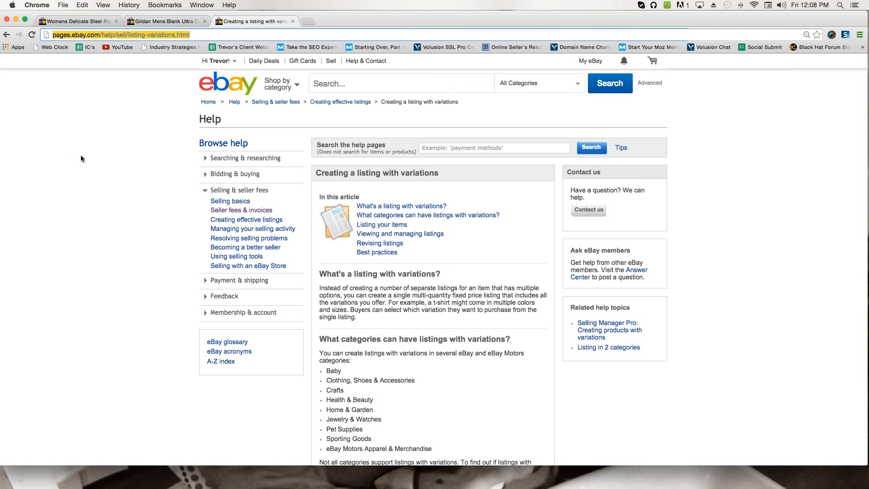
Step: Load google.com in a new browser tab
{"action": "left_click", "coordinate": [308, 20]}
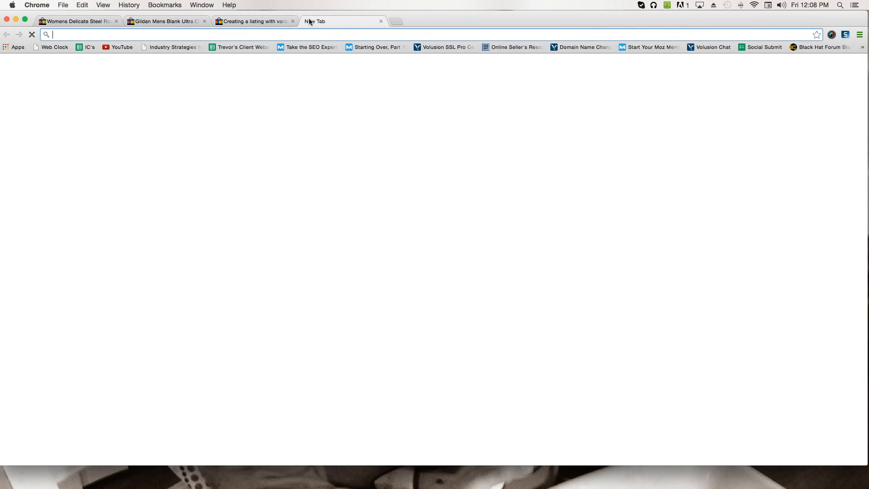
{"action": "type", "text": "googleco"}
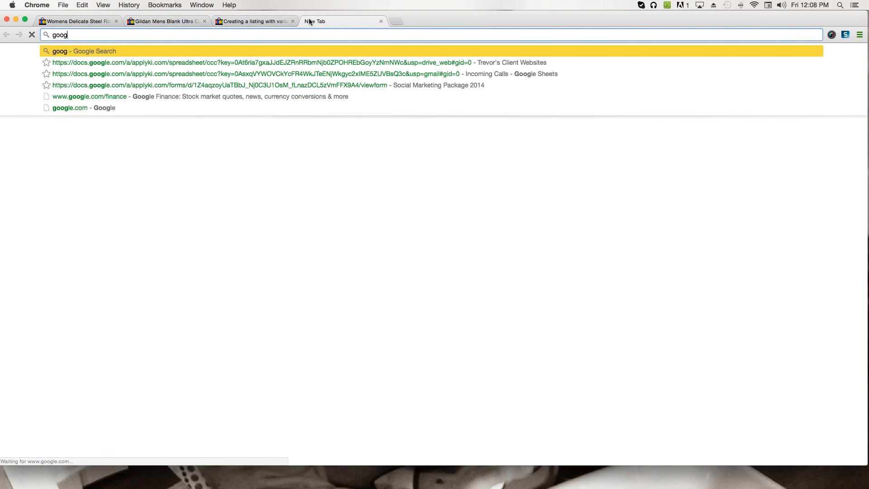
{"action": "key", "text": "BackSpace"}
{"action": "key", "text": "BackSpace"}
{"action": "type", "text": ".com"}
{"action": "key", "text": "Return"}
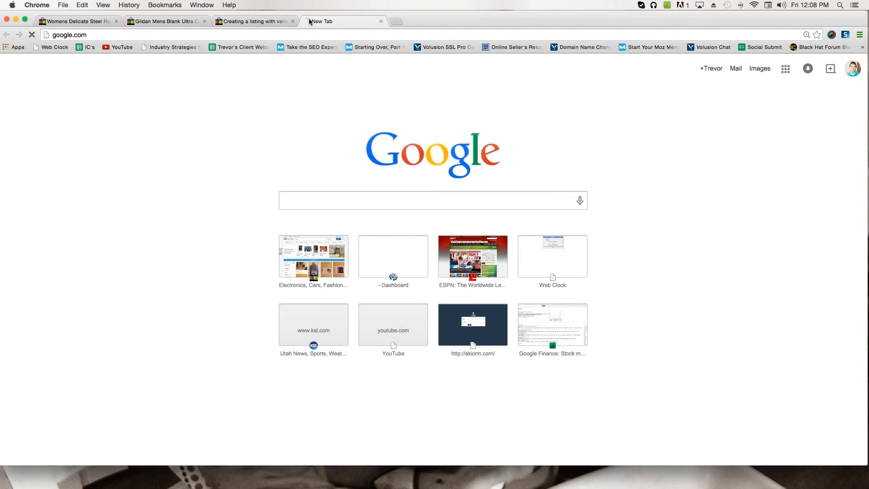
Step: Paste the help article's address into the Google search box and enlarge the page to 300%
{"action": "left_click", "coordinate": [370, 202]}
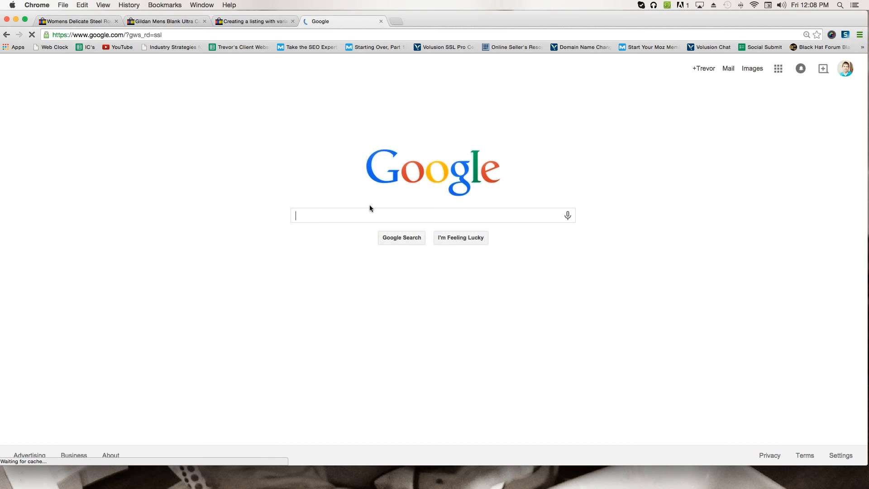
{"action": "key", "text": "super+v"}
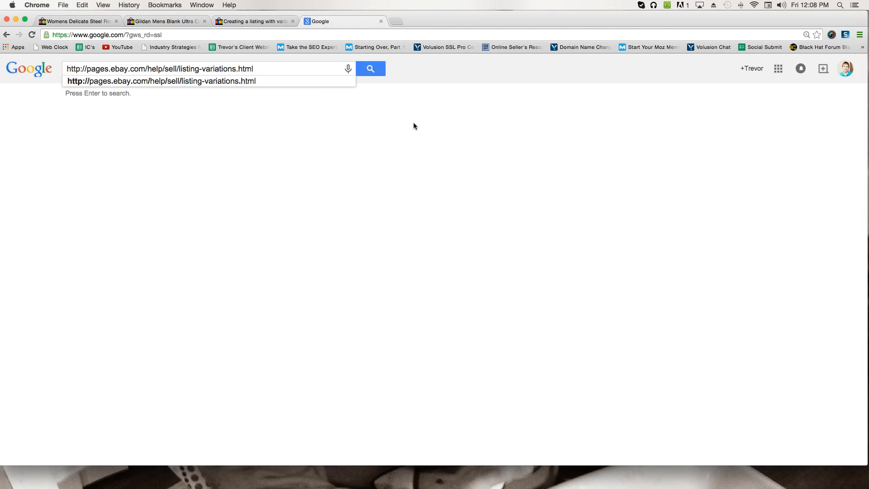
{"action": "key", "text": "super+equal"}
{"action": "key", "text": "super+equal"}
{"action": "key", "text": "super+equal"}
{"action": "key", "text": "super+equal"}
{"action": "key", "text": "super+equal"}
{"action": "key", "text": "super+equal"}
{"action": "key", "text": "super+equal"}
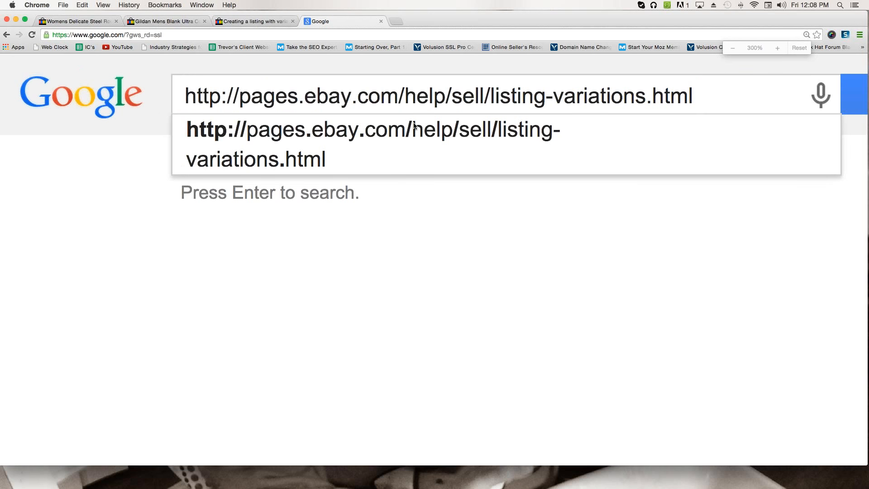
{"action": "scroll", "coordinate": [389, 236], "scroll_direction": "right", "scroll_amount": 1}
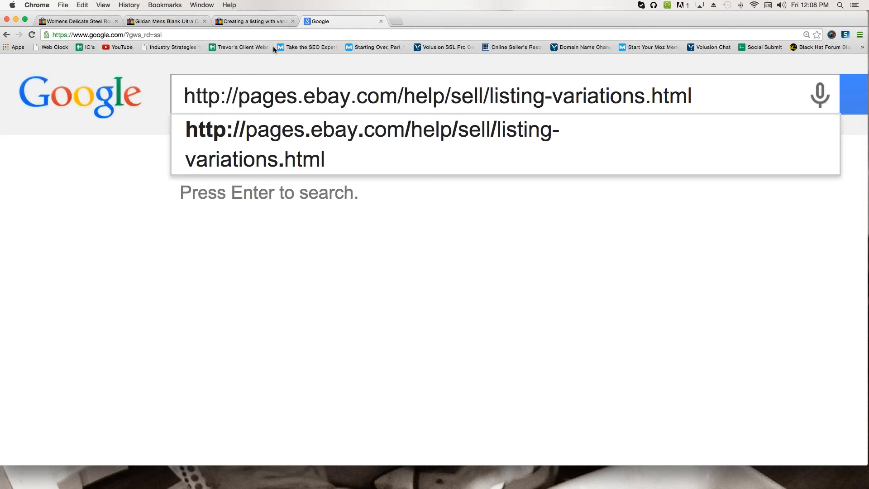
Step: Close the Google page and view the help article's section on eligible categories at 175% zoom
{"action": "left_click", "coordinate": [256, 22]}
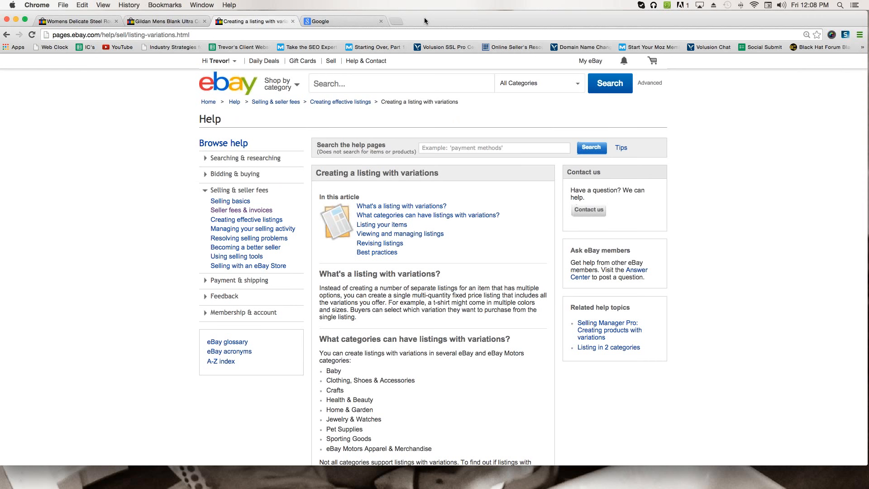
{"action": "left_click", "coordinate": [381, 21]}
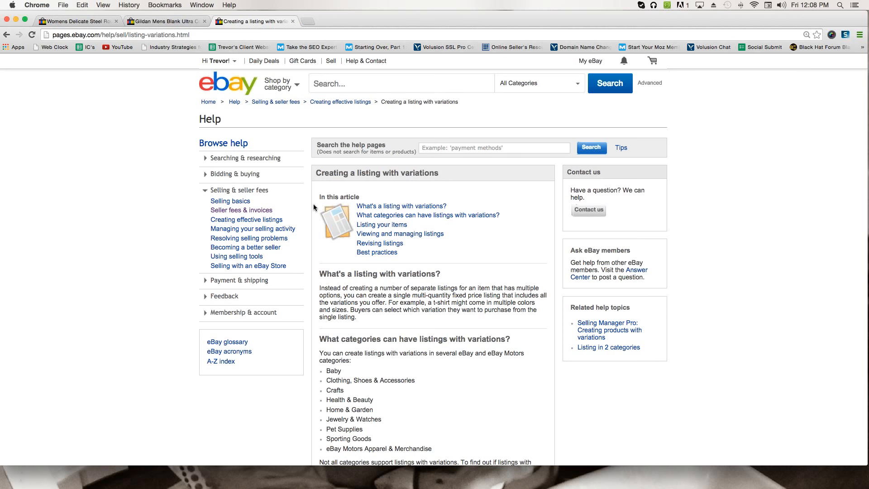
{"action": "scroll", "coordinate": [308, 210], "scroll_direction": "down", "scroll_amount": 3}
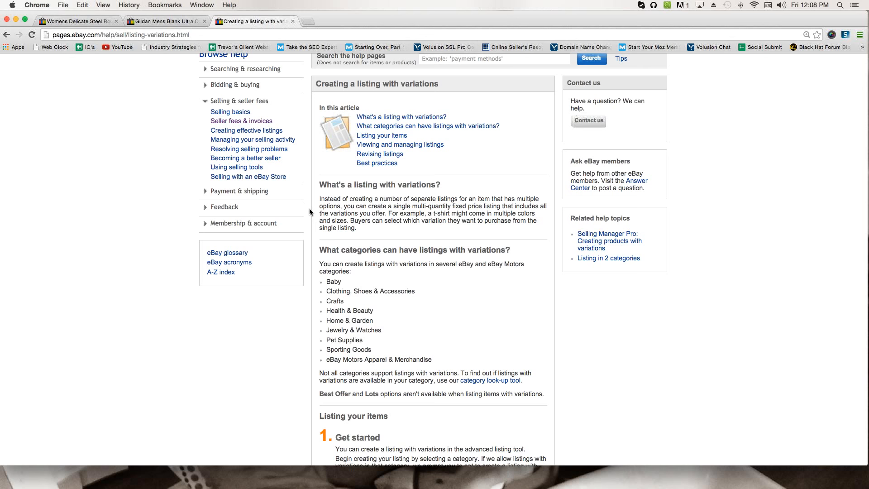
{"action": "scroll", "coordinate": [309, 210], "scroll_direction": "down", "scroll_amount": 2}
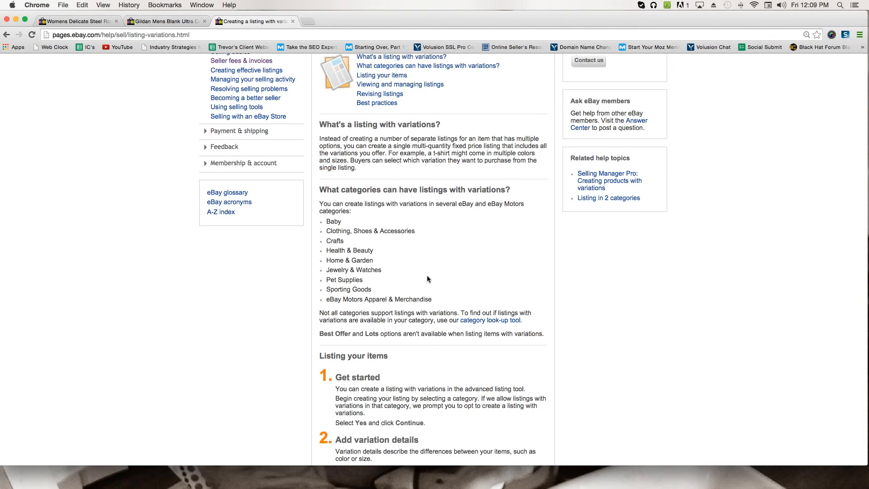
{"action": "key", "text": "super+equal"}
{"action": "key", "text": "super+equal"}
{"action": "key", "text": "super+equal"}
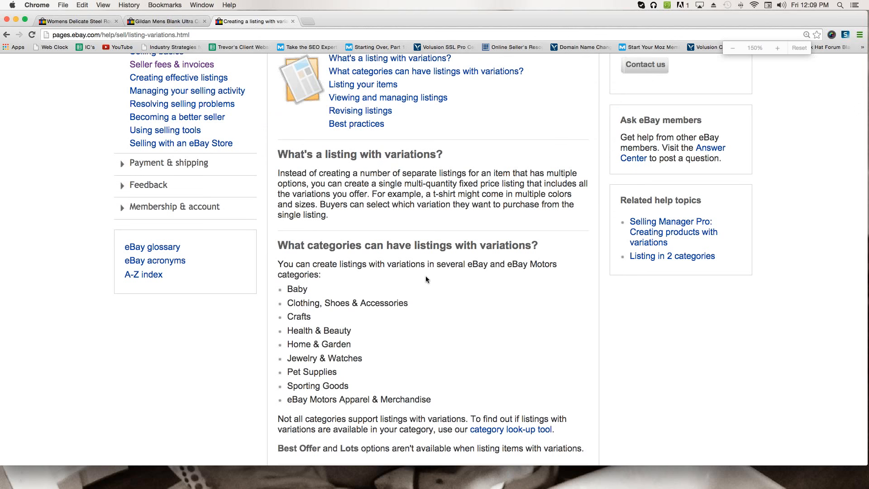
{"action": "scroll", "coordinate": [479, 308], "scroll_direction": "down", "scroll_amount": 5}
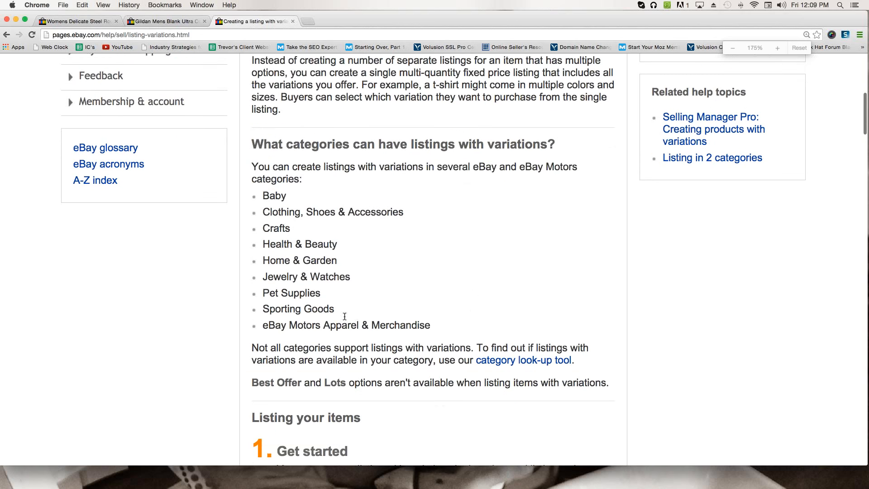
Step: Highlight the article's eligible categories from Baby through eBay Motors Apparel & Merchandise, and clear the highlight
{"action": "triple_click", "coordinate": [434, 325]}
{"action": "left_click_drag", "start_coordinate": [388, 299], "coordinate": [254, 145]}
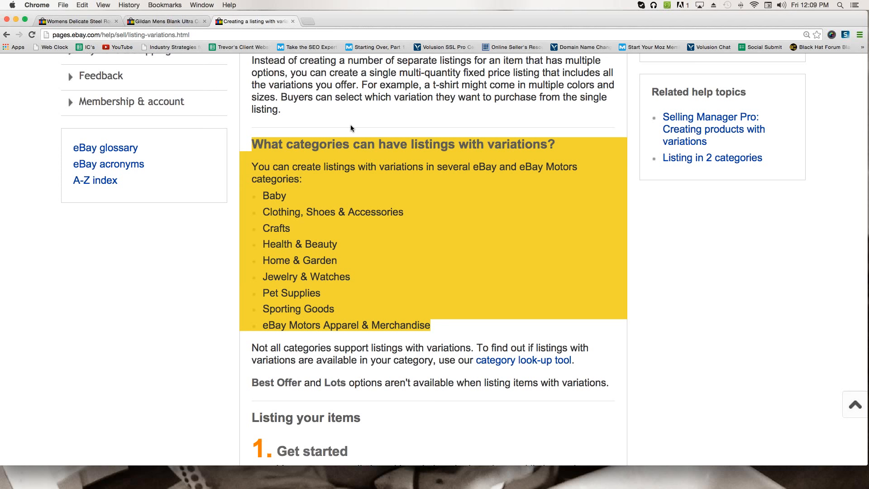
{"action": "left_click", "coordinate": [409, 194]}
{"action": "left_click_drag", "start_coordinate": [263, 196], "coordinate": [408, 347]}
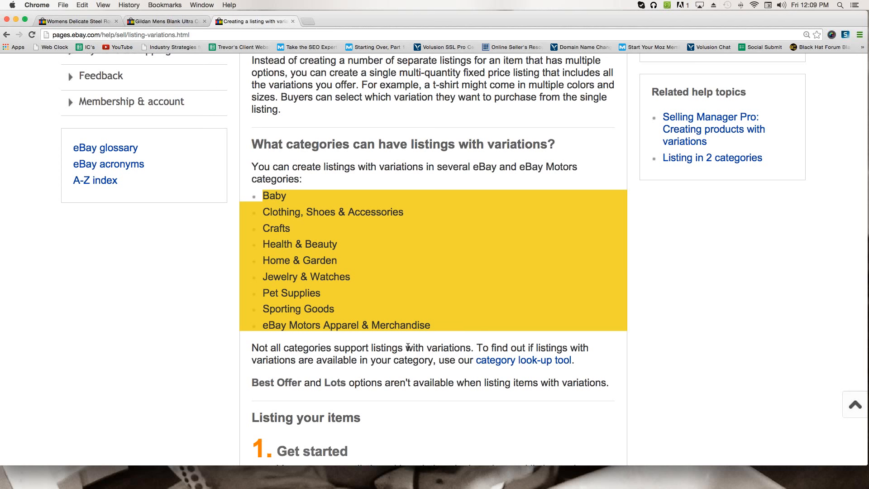
{"action": "left_click", "coordinate": [132, 320]}
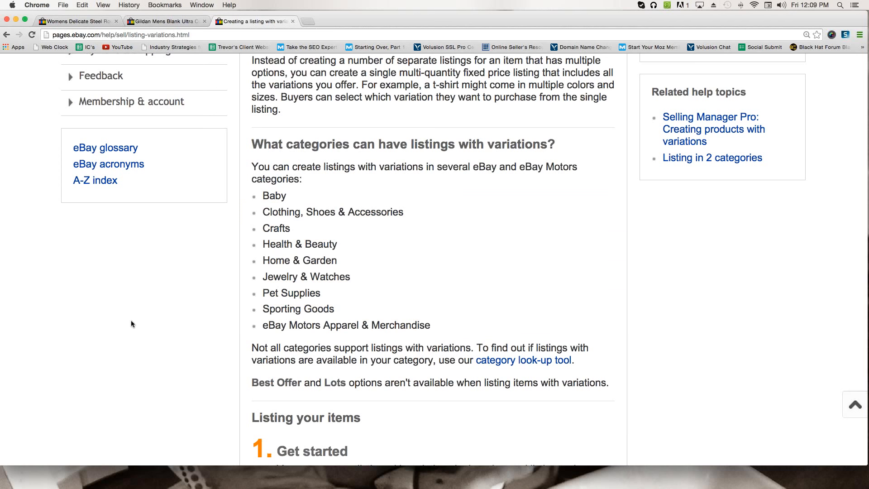
Step: Look through the article's "Listing your items" instructions and return to the start of the article
{"action": "scroll", "coordinate": [306, 292], "scroll_direction": "down", "scroll_amount": 3}
{"action": "scroll", "coordinate": [306, 292], "scroll_direction": "down", "scroll_amount": 6}
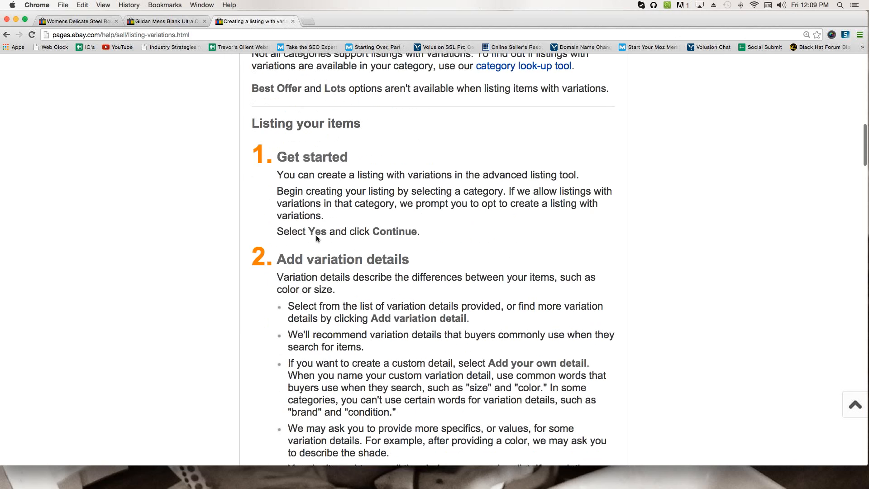
{"action": "scroll", "coordinate": [313, 261], "scroll_direction": "down", "scroll_amount": 4}
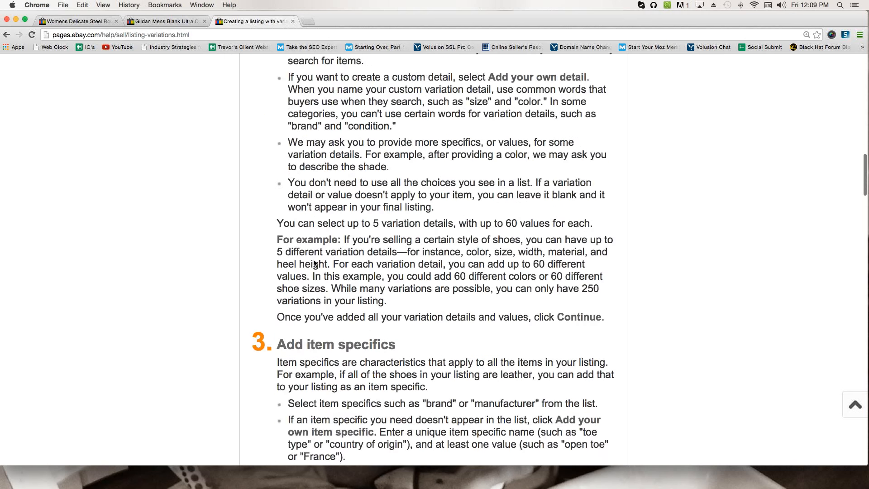
{"action": "scroll", "coordinate": [314, 262], "scroll_direction": "down", "scroll_amount": 1}
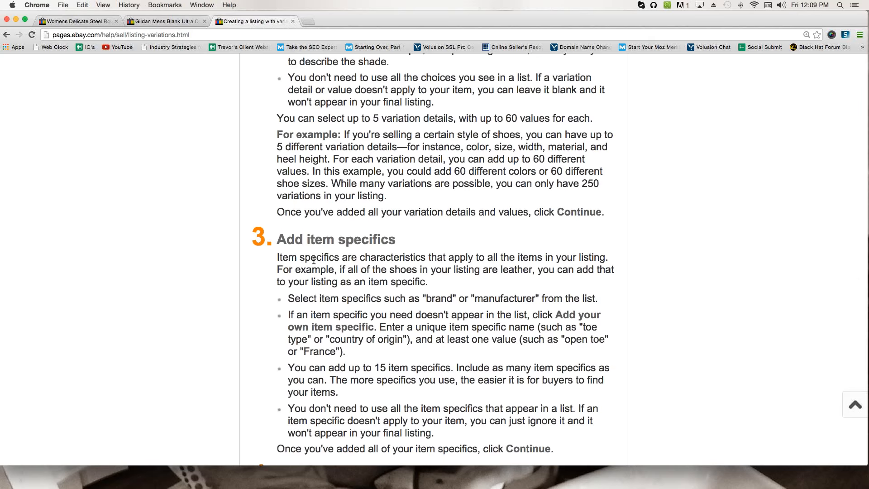
{"action": "scroll", "coordinate": [314, 261], "scroll_direction": "down", "scroll_amount": 3}
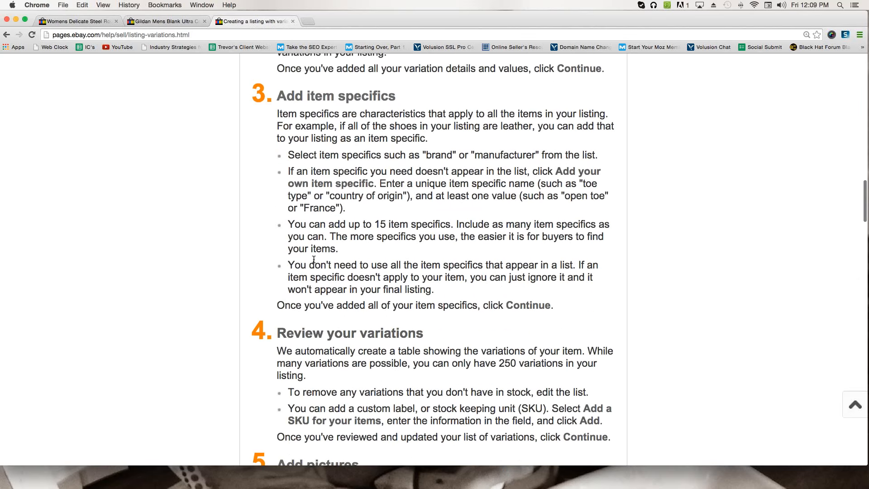
{"action": "scroll", "coordinate": [314, 261], "scroll_direction": "up", "scroll_amount": 15}
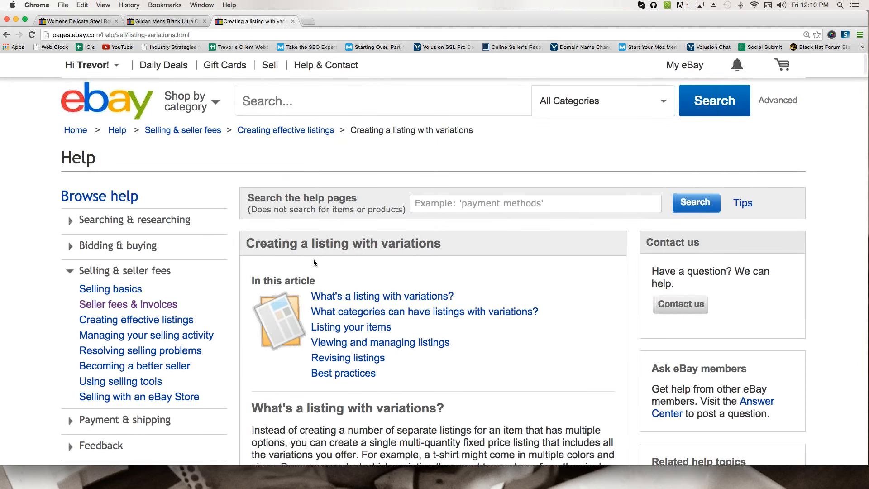
Step: Return to the Gildan T-shirt listing and examine its size and color options without changing them
{"action": "left_click", "coordinate": [163, 21]}
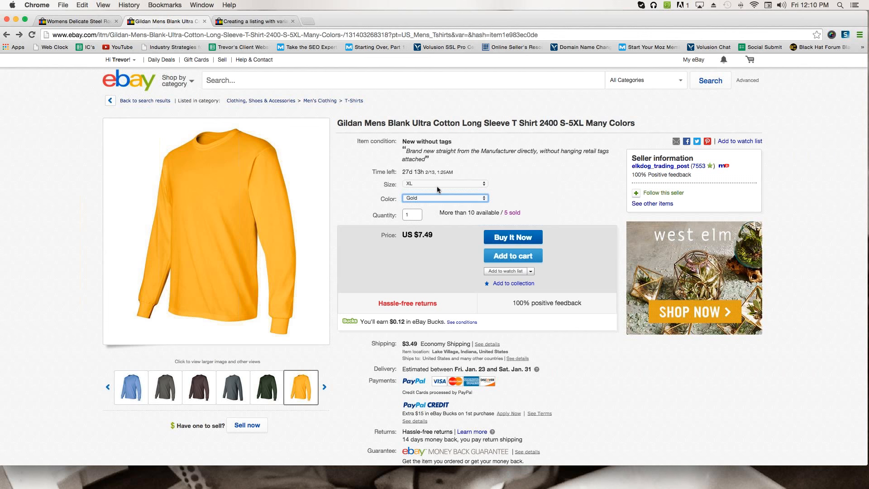
{"action": "left_click", "coordinate": [438, 185]}
{"action": "left_click", "coordinate": [557, 177]}
{"action": "left_click", "coordinate": [439, 198]}
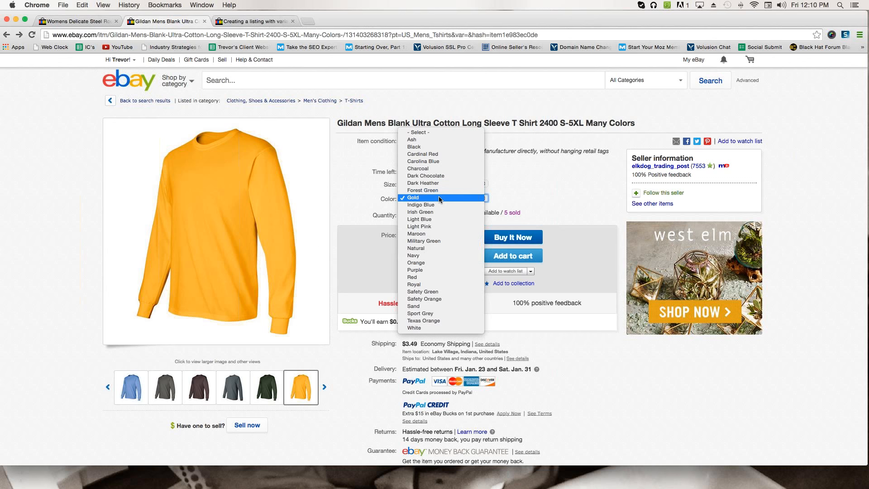
{"action": "left_click", "coordinate": [550, 176]}
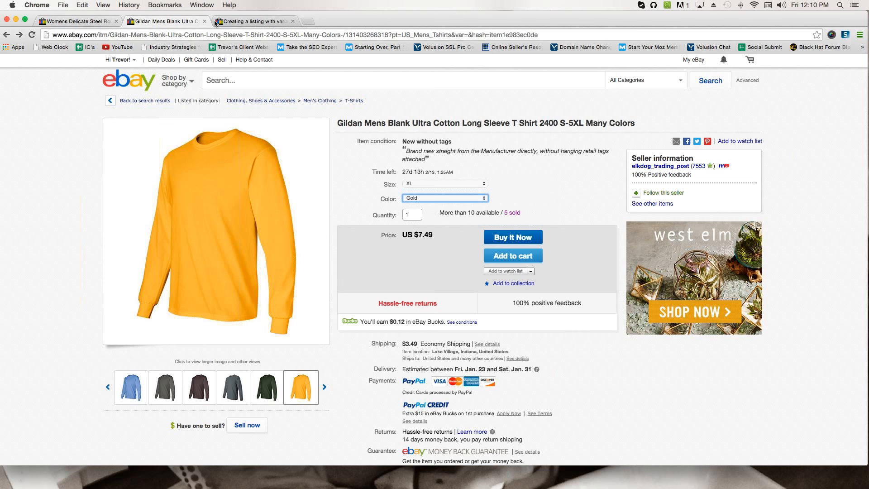
Step: Open ebay.com in a new browser tab and go to its page for selling an item
{"action": "left_click", "coordinate": [307, 22]}
{"action": "type", "text": "ebay.com"}
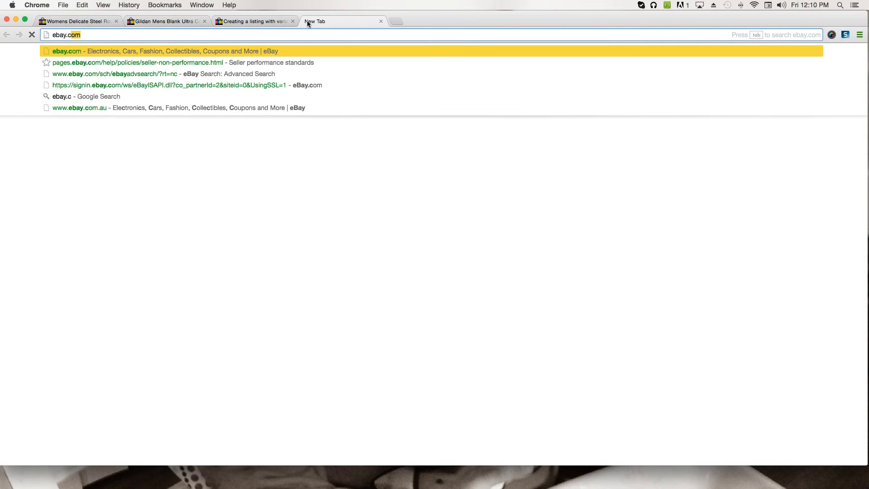
{"action": "key", "text": "Return"}
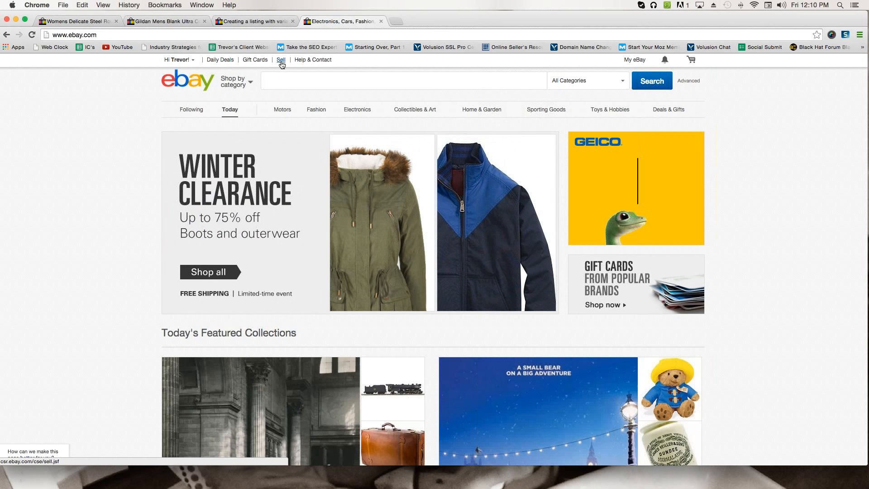
{"action": "left_click", "coordinate": [281, 60]}
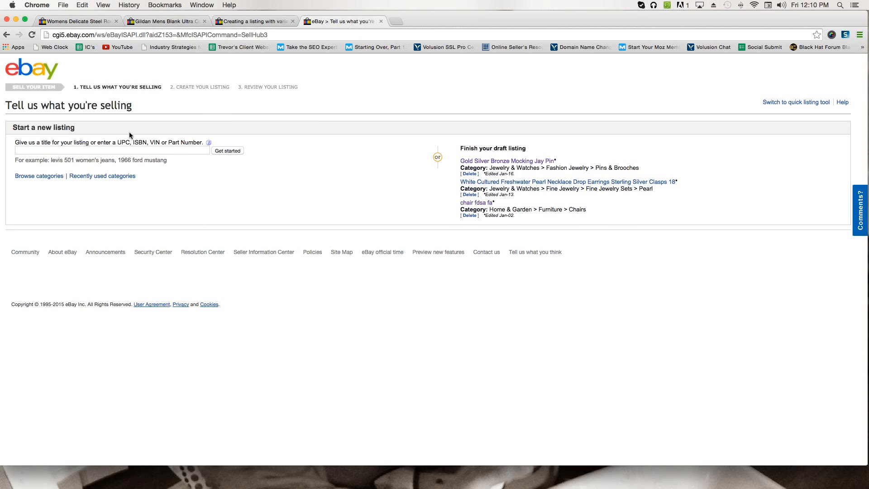
Step: Start a new listing titled "silver pin" and find matching categories for it
{"action": "left_click", "coordinate": [49, 152]}
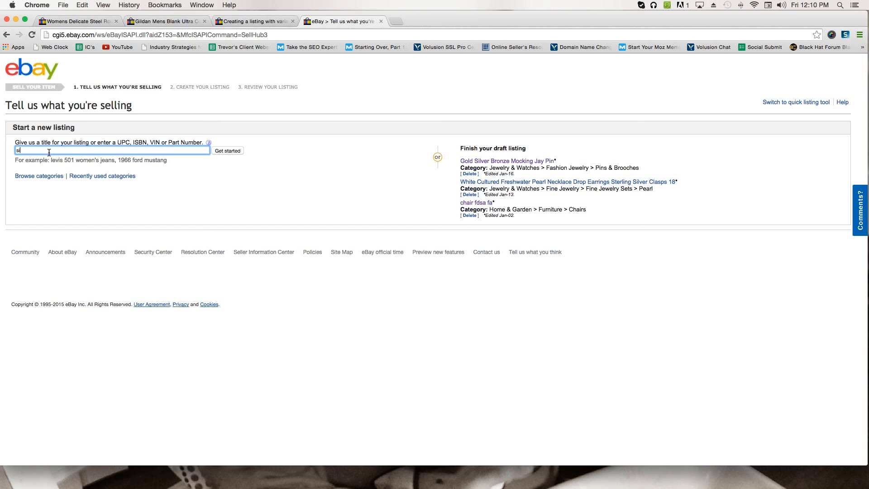
{"action": "type", "text": "lver pin"}
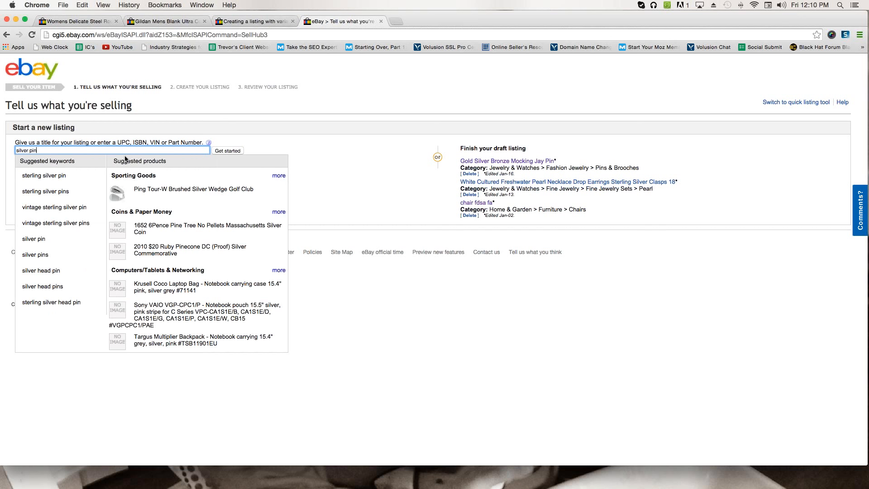
{"action": "left_click", "coordinate": [228, 152]}
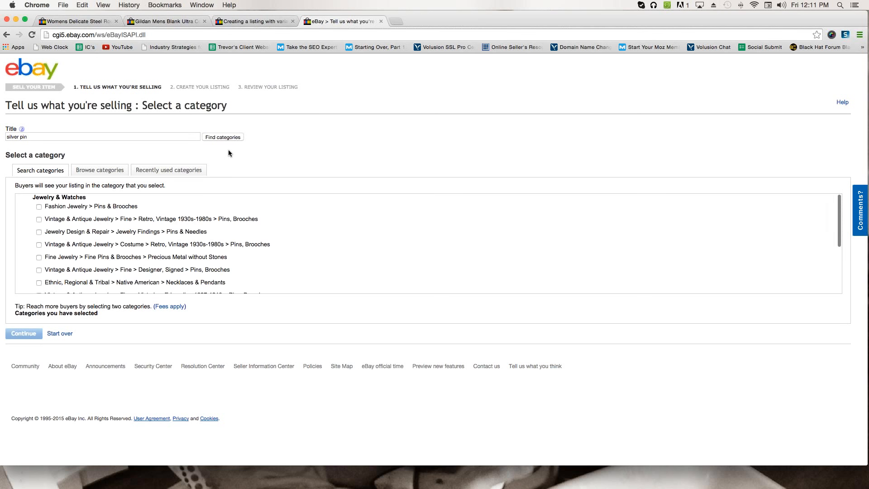
Step: Choose the category Jewelry & Watches > Fashion Jewelry > Pins & Brooches and continue to the listing form
{"action": "left_click", "coordinate": [39, 208]}
{"action": "left_click_drag", "start_coordinate": [49, 207], "coordinate": [87, 206]}
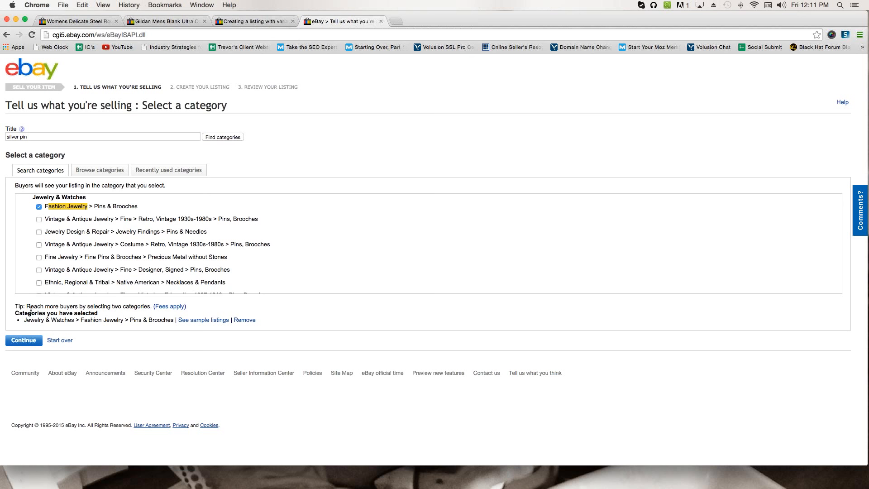
{"action": "scroll", "coordinate": [62, 253], "scroll_direction": "down", "scroll_amount": 1}
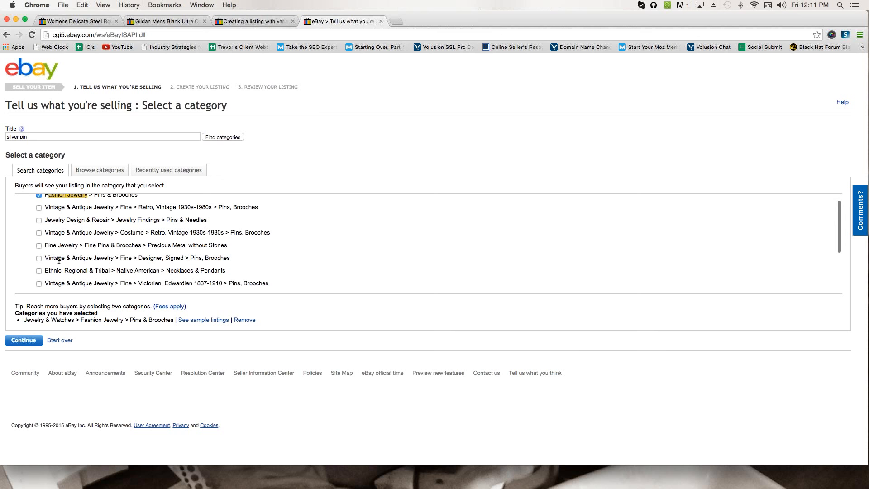
{"action": "scroll", "coordinate": [59, 259], "scroll_direction": "up", "scroll_amount": 1}
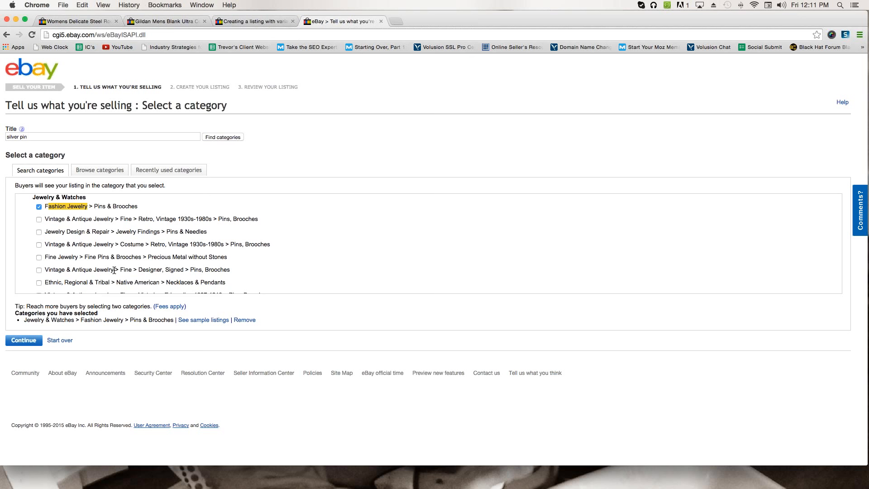
{"action": "left_click", "coordinate": [70, 354]}
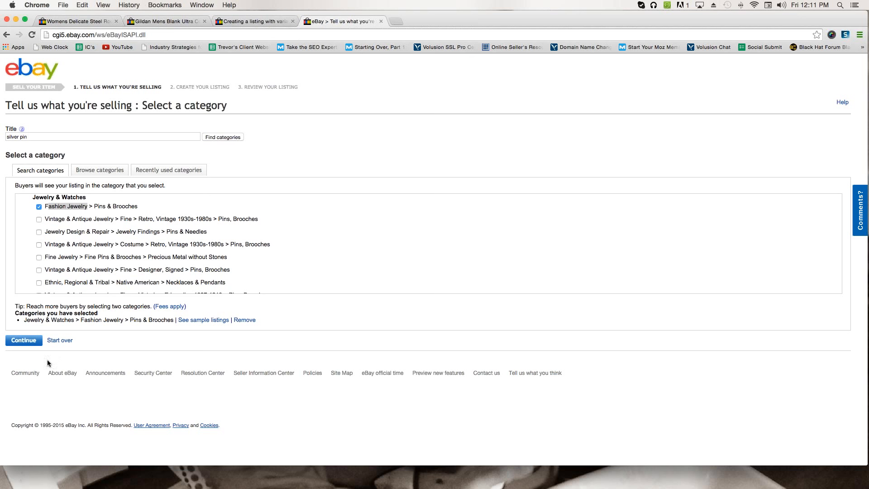
{"action": "left_click", "coordinate": [24, 341]}
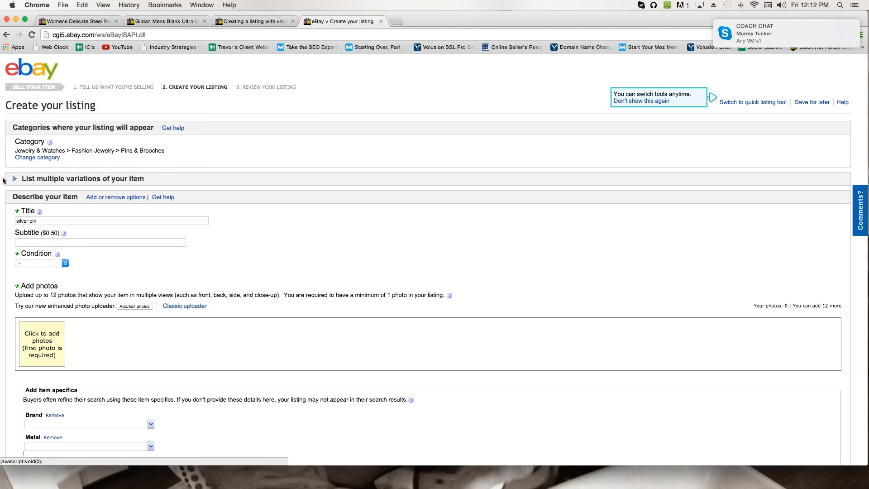
Step: Highlight the "List multiple variations of your item" heading, enlarge the page to 125%, and clear the highlight
{"action": "left_click_drag", "start_coordinate": [149, 177], "coordinate": [21, 178]}
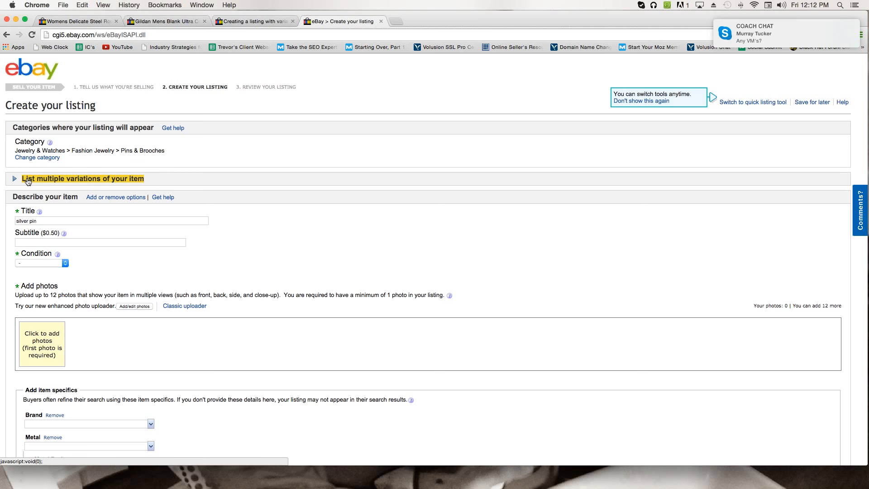
{"action": "key", "text": "super+equal"}
{"action": "key", "text": "super+equal"}
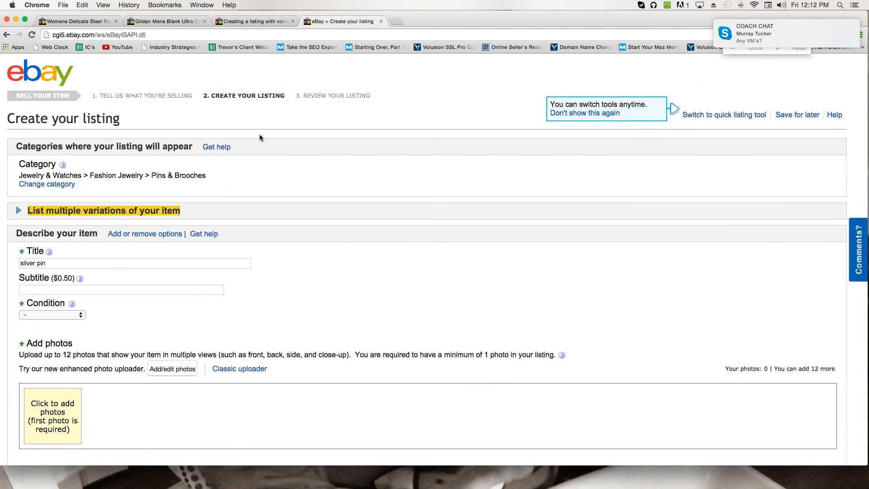
{"action": "left_click", "coordinate": [293, 169]}
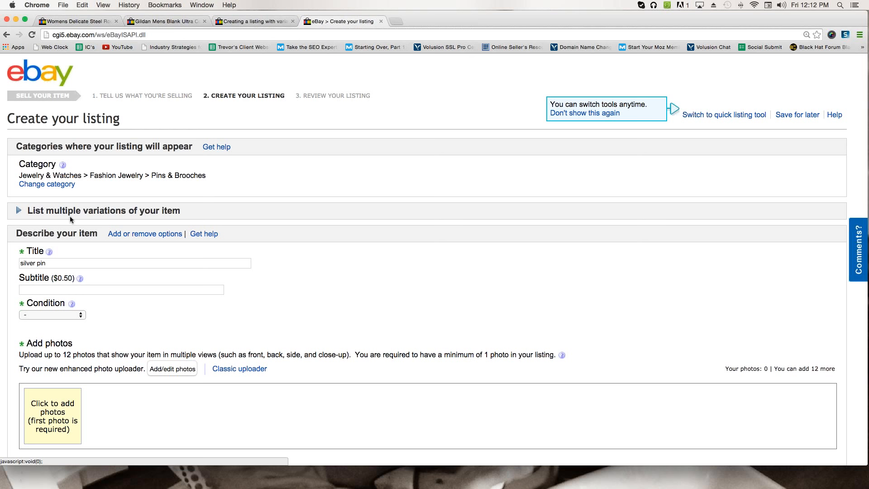
Step: Expand the section for listing multiple variations, glance at the help article, and start creating variations for the pin
{"action": "left_click", "coordinate": [20, 211]}
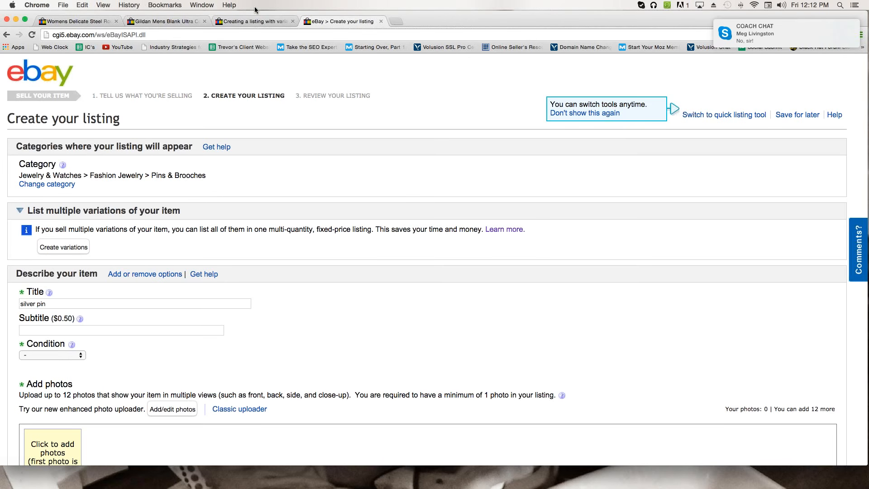
{"action": "left_click", "coordinate": [252, 21]}
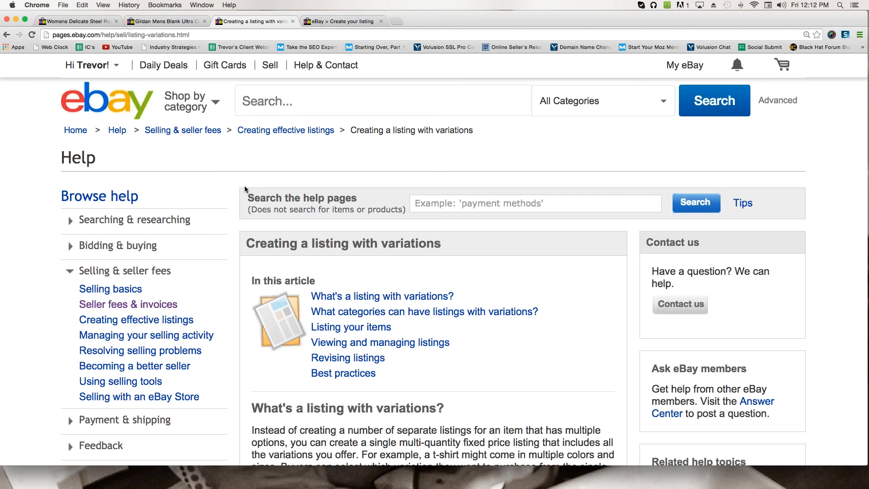
{"action": "left_click", "coordinate": [344, 21]}
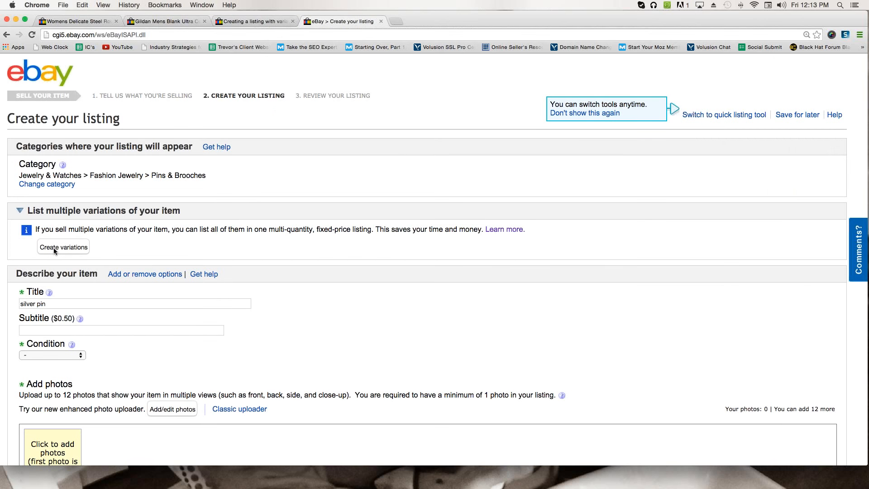
{"action": "left_click", "coordinate": [54, 248]}
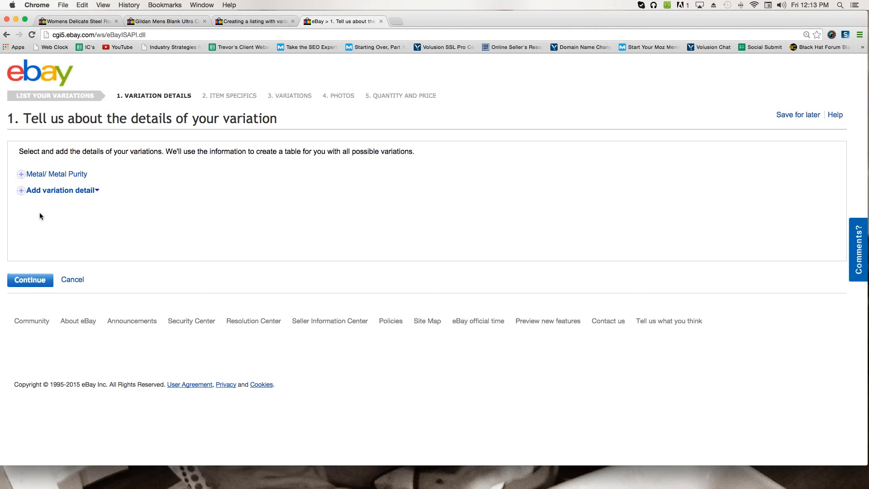
Step: Add Color as a variation detail for the listing
{"action": "left_click", "coordinate": [66, 193]}
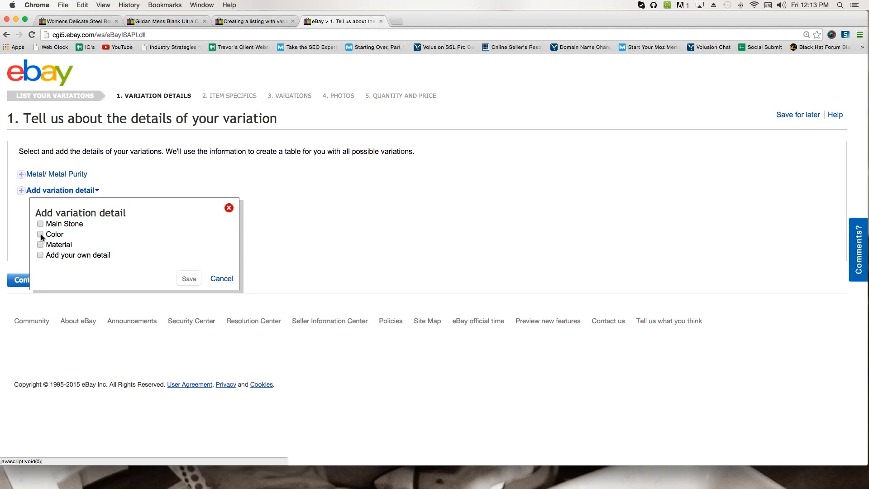
{"action": "mouse_move", "coordinate": [50, 237]}
{"action": "left_mouse_down"}
{"action": "mouse_move", "coordinate": [65, 248]}
{"action": "mouse_move", "coordinate": [84, 224]}
{"action": "mouse_move", "coordinate": [53, 226]}
{"action": "mouse_move", "coordinate": [61, 230]}
{"action": "left_mouse_up"}
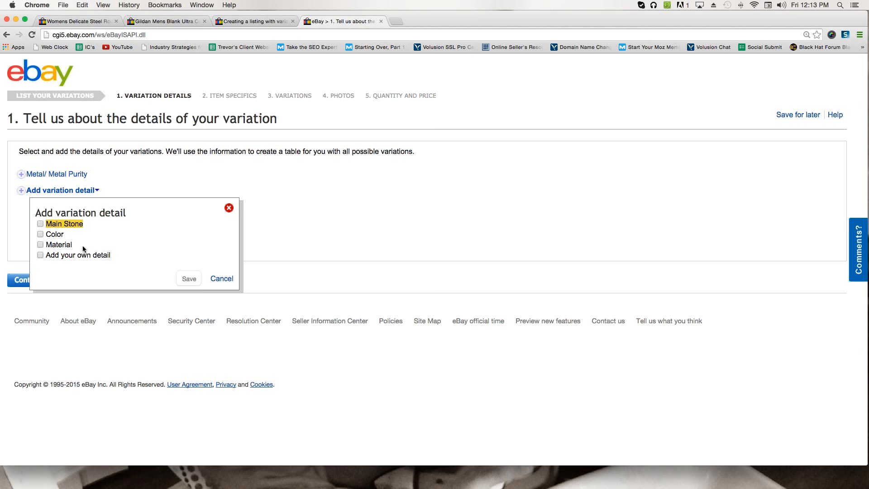
{"action": "left_click", "coordinate": [49, 235]}
{"action": "left_click", "coordinate": [184, 280]}
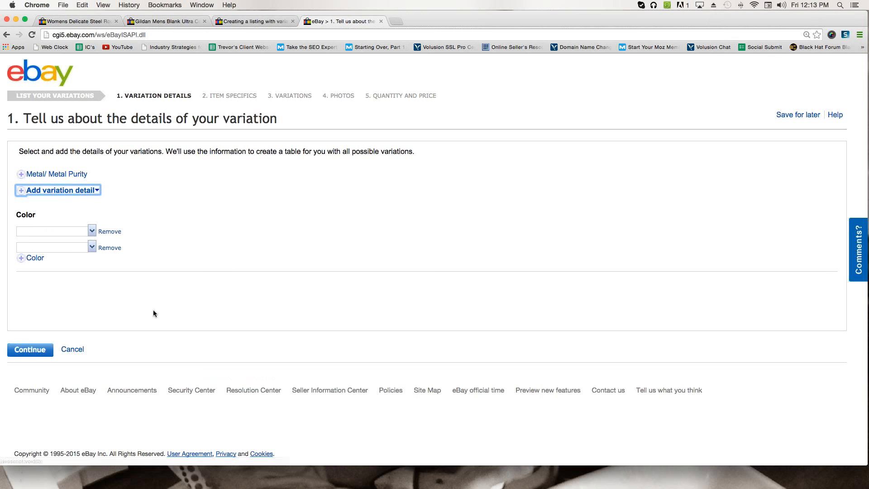
Step: Enter Gold and Silver as the first two color options
{"action": "left_click", "coordinate": [49, 232]}
{"action": "left_click", "coordinate": [152, 207]}
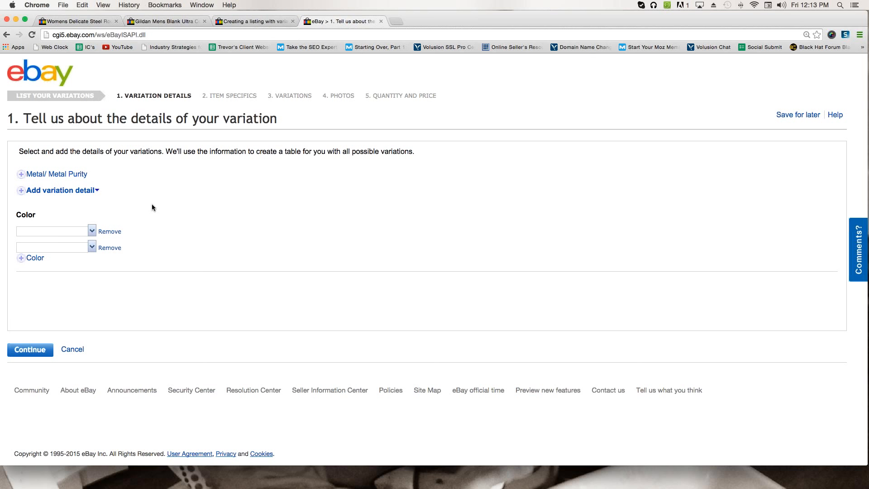
{"action": "left_click", "coordinate": [45, 232]}
{"action": "type", "text": "Gold"}
{"action": "left_click", "coordinate": [50, 248]}
{"action": "type", "text": "Silver"}
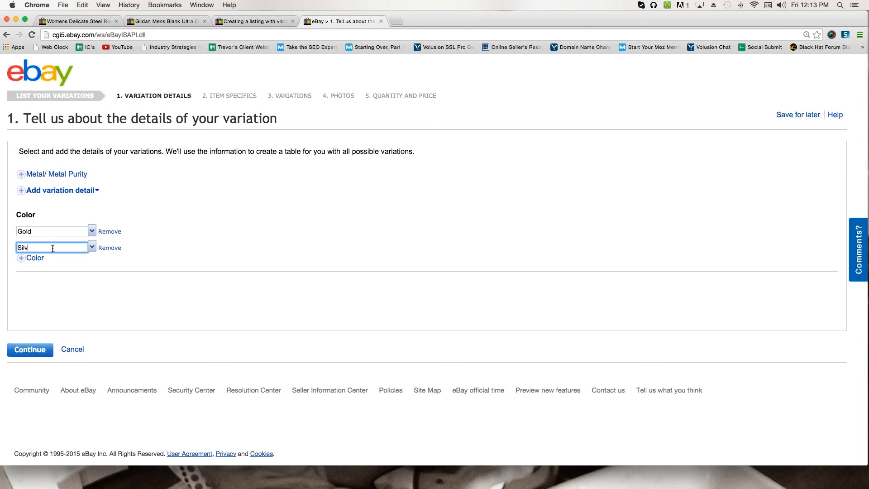
Step: Add Bronze as a third color option and continue to the item specifics
{"action": "left_click", "coordinate": [36, 257]}
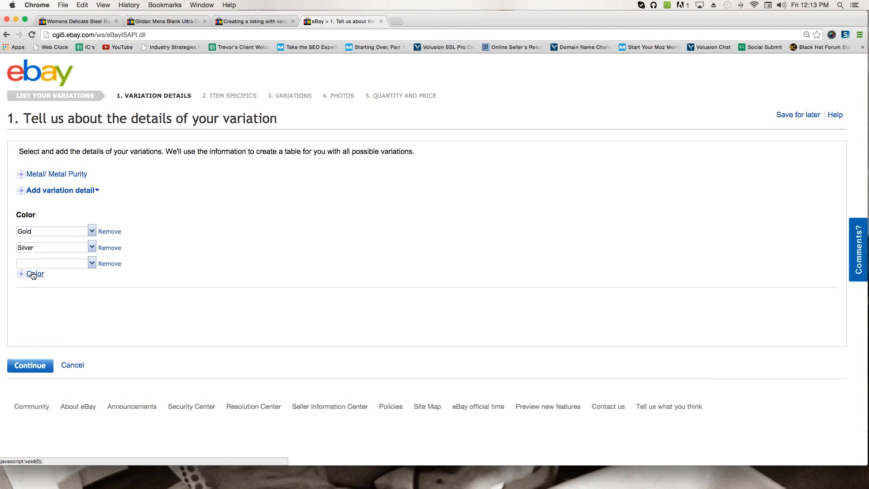
{"action": "left_click", "coordinate": [37, 264]}
{"action": "type", "text": "Bfron"}
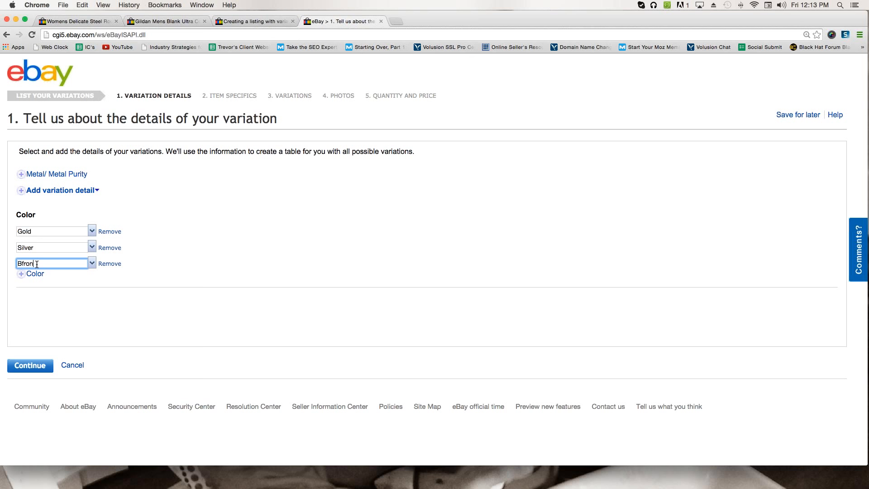
{"action": "key", "text": "BackSpace"}
{"action": "key", "text": "BackSpace"}
{"action": "key", "text": "BackSpace"}
{"action": "key", "text": "BackSpace"}
{"action": "type", "text": "ronze"}
{"action": "left_click", "coordinate": [287, 225]}
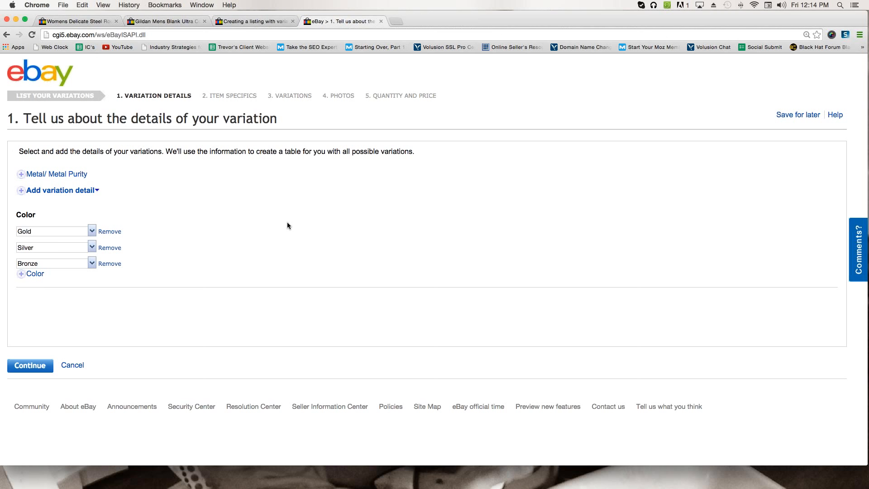
{"action": "left_click", "coordinate": [32, 366]}
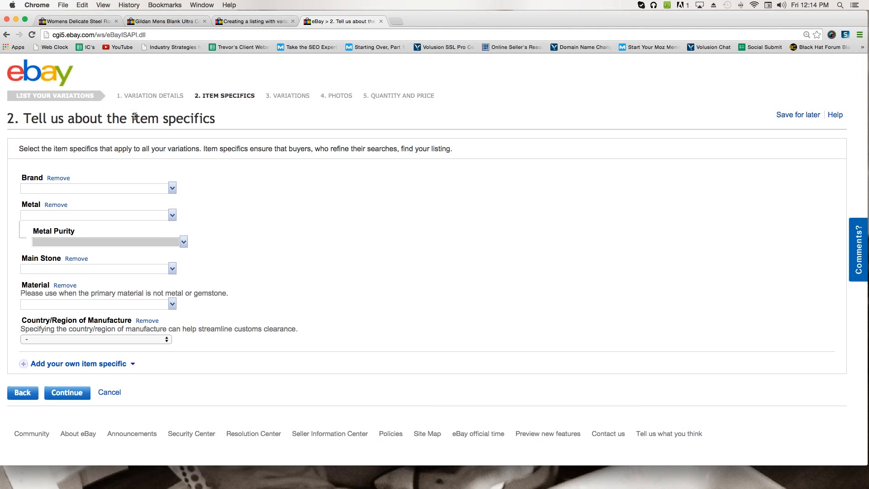
Step: Set the item's Metal to Steel, leaving the Brand blank
{"action": "left_click_drag", "start_coordinate": [131, 117], "coordinate": [213, 117]}
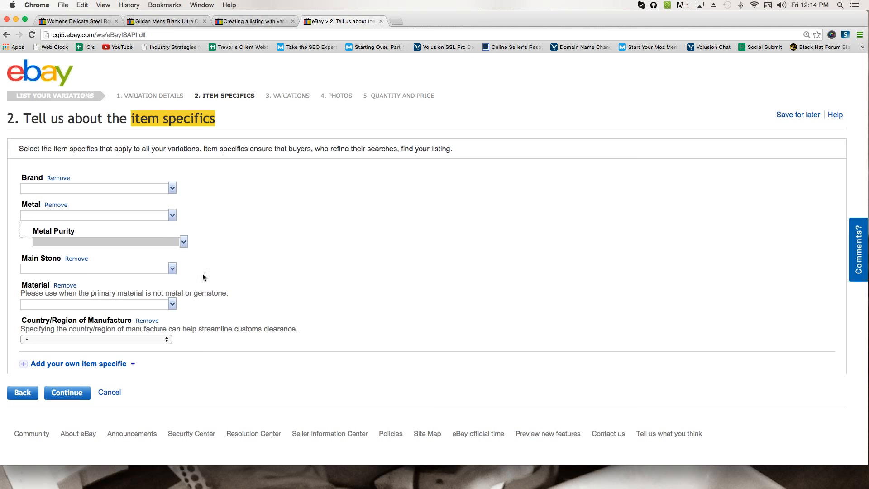
{"action": "left_click", "coordinate": [94, 189]}
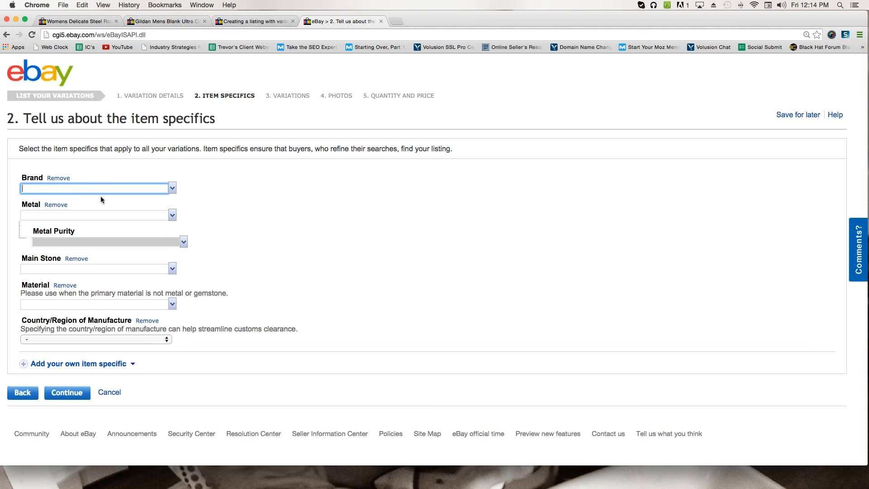
{"action": "left_click", "coordinate": [81, 214]}
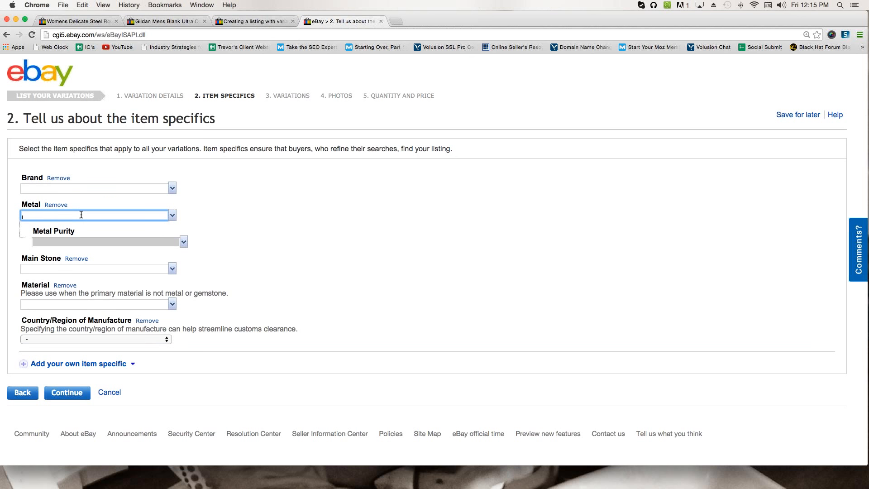
{"action": "type", "text": "Steel"}
{"action": "left_click", "coordinate": [256, 210]}
Step: Enter Polished Steel as the item's Material, leaving Metal Purity and Main Stone blank
{"action": "left_click", "coordinate": [146, 244]}
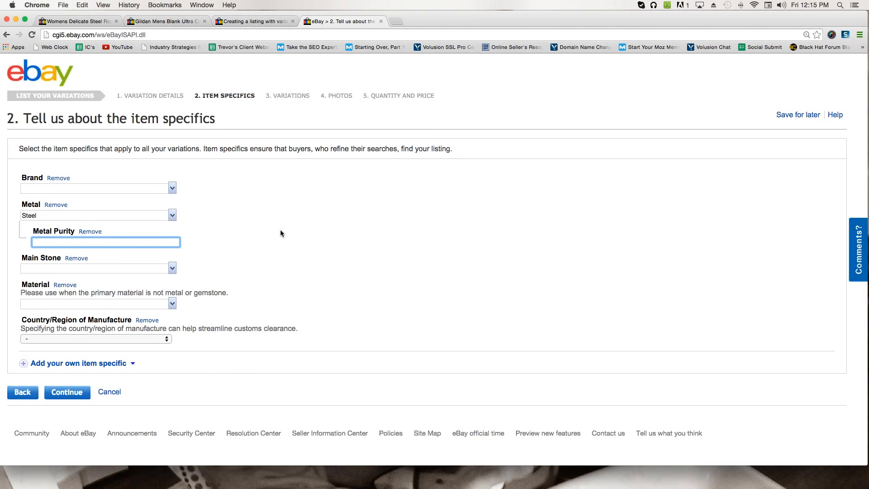
{"action": "left_click", "coordinate": [156, 268]}
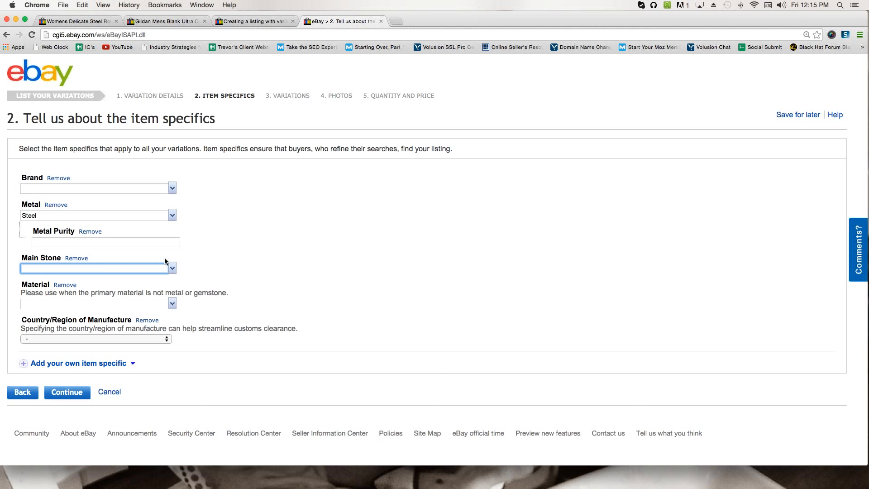
{"action": "left_click", "coordinate": [54, 308]}
{"action": "left_click", "coordinate": [173, 310]}
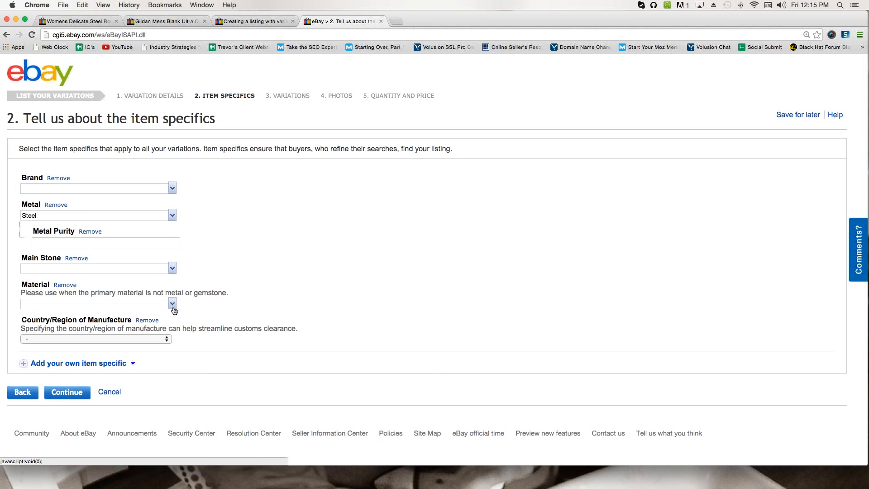
{"action": "left_click", "coordinate": [174, 311]}
{"action": "scroll", "coordinate": [121, 342], "scroll_direction": "down", "scroll_amount": 3}
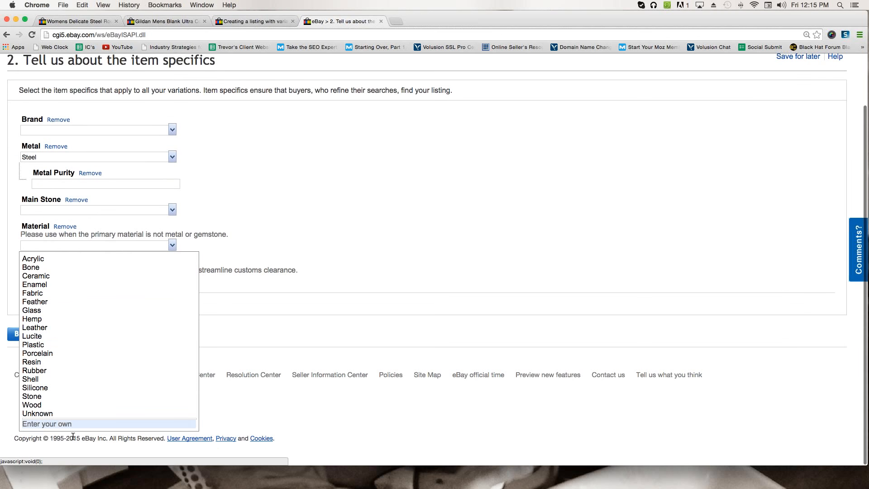
{"action": "left_click", "coordinate": [48, 248]}
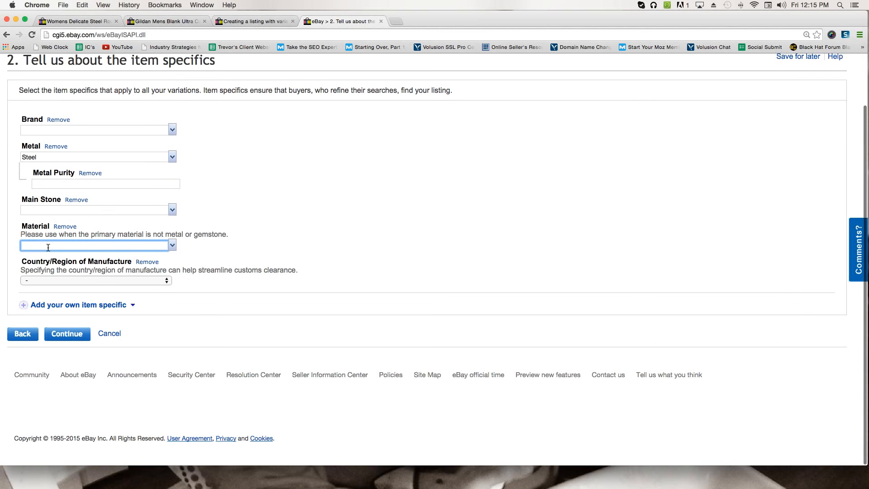
{"action": "type", "text": "Stee"}
{"action": "key", "text": "BackSpace"}
{"action": "key", "text": "BackSpace"}
{"action": "key", "text": "BackSpace"}
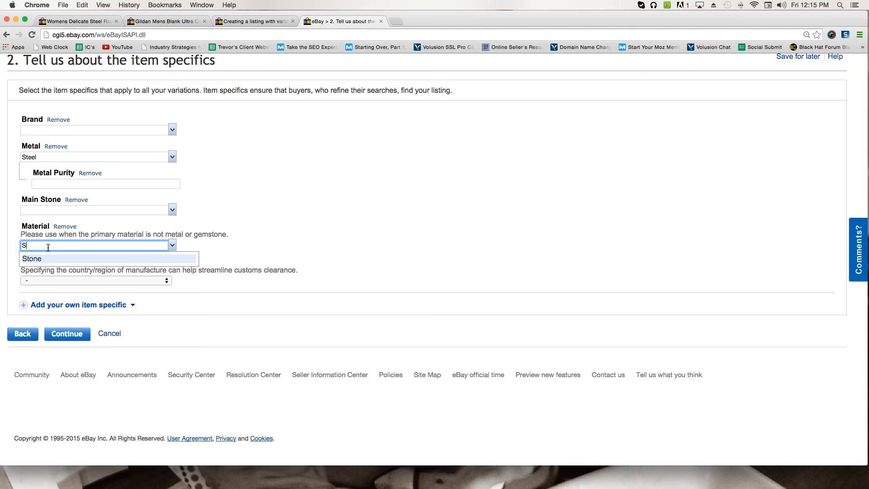
{"action": "key", "text": "BackSpace"}
{"action": "type", "text": "Pol"}
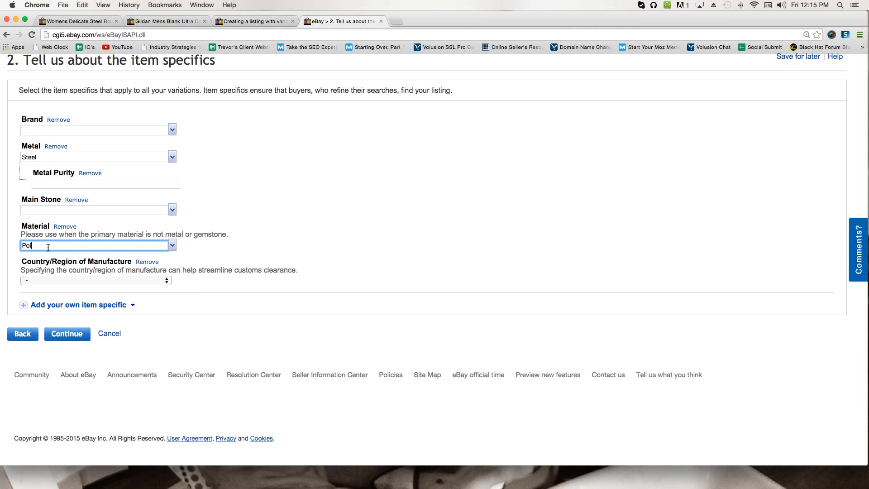
{"action": "type", "text": "ished Steel"}
{"action": "left_click", "coordinate": [377, 141]}
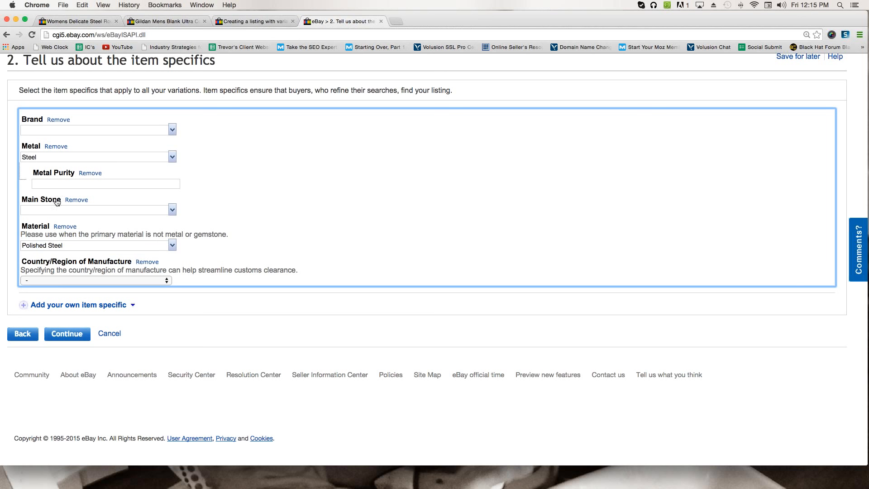
Step: Leave the Country/Region of Manufacture unselected and continue to the variations review
{"action": "left_click", "coordinate": [74, 279]}
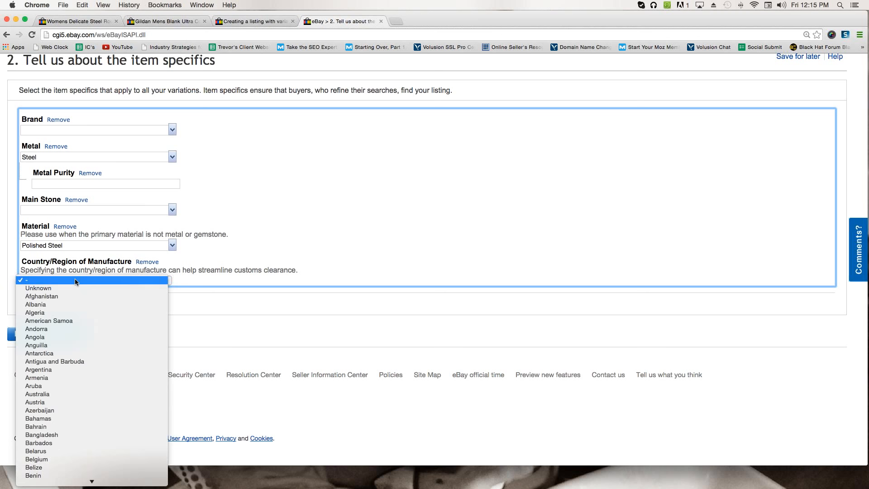
{"action": "left_click", "coordinate": [330, 220]}
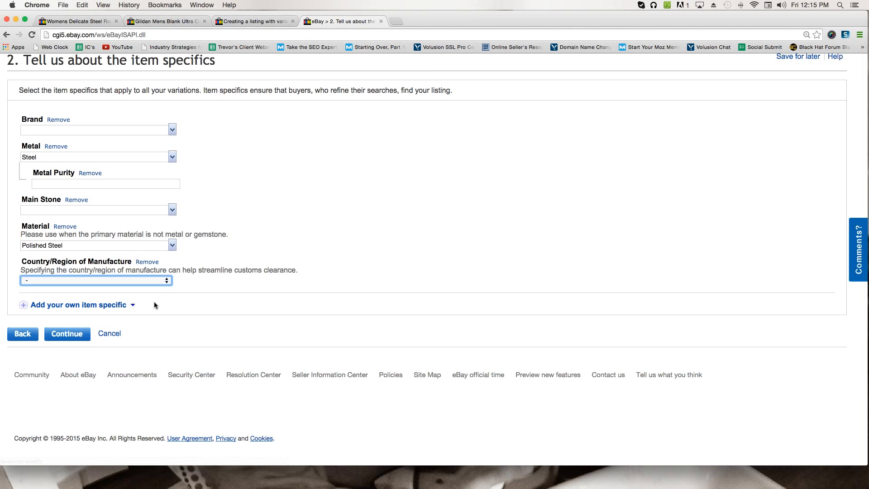
{"action": "left_click", "coordinate": [66, 336]}
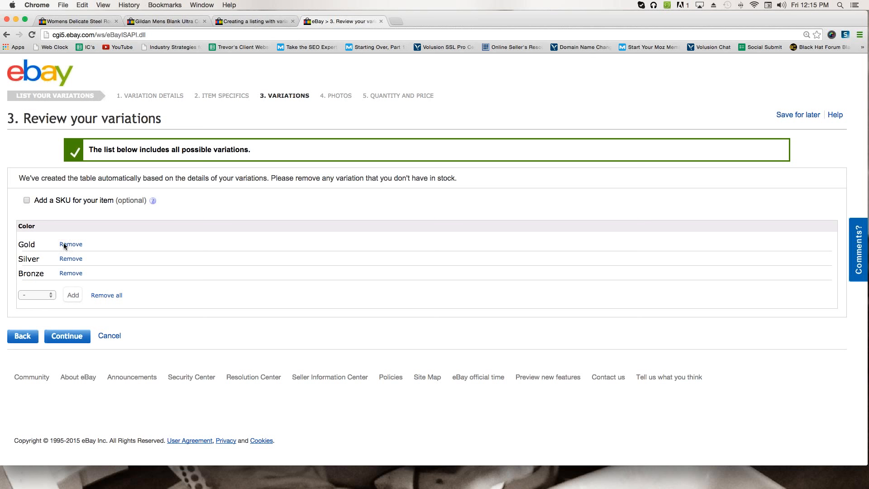
Step: Check the optional SKU field, leave it turned off, and continue to the photos with all three color variations kept
{"action": "left_click", "coordinate": [26, 200]}
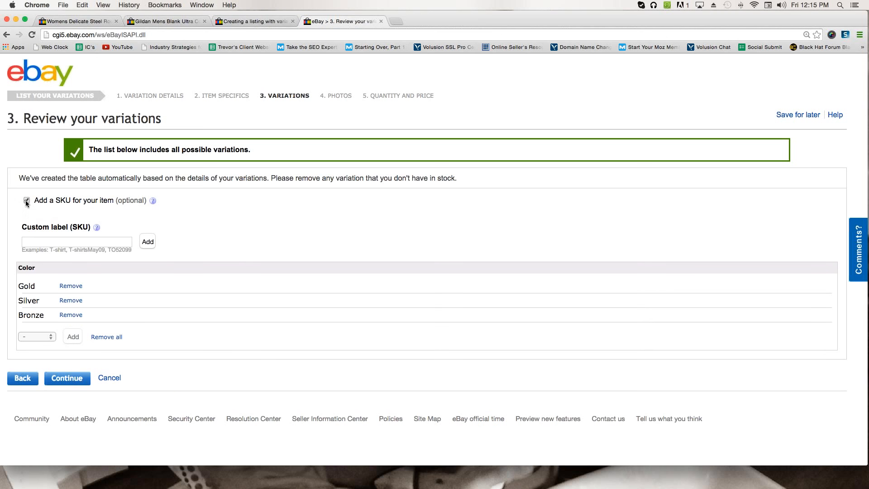
{"action": "left_click", "coordinate": [26, 201]}
{"action": "left_click_drag", "start_coordinate": [39, 200], "coordinate": [112, 199]}
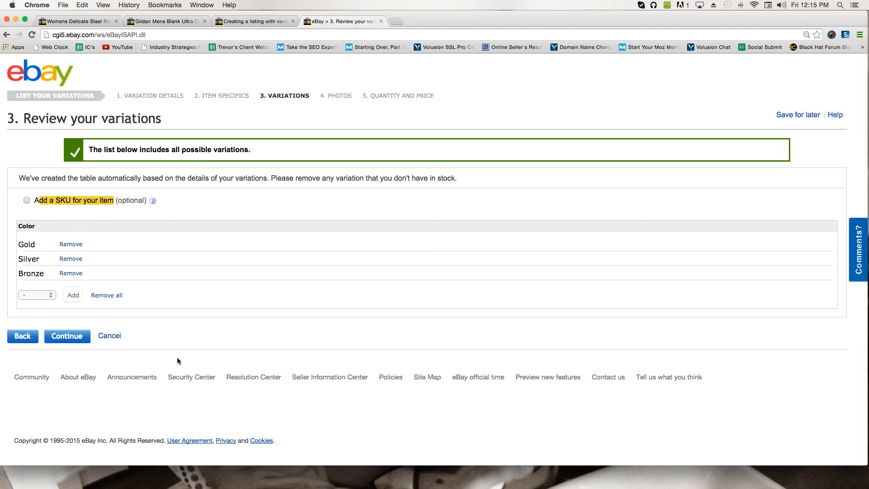
{"action": "left_click", "coordinate": [27, 352]}
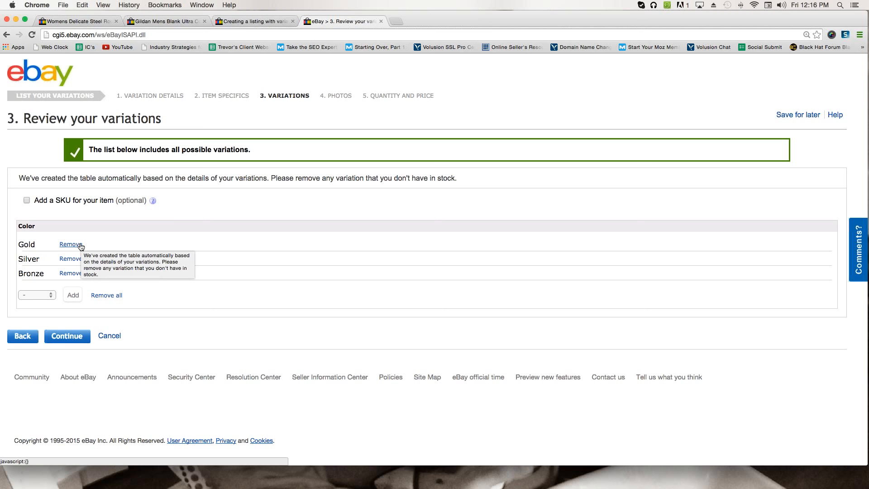
{"action": "left_click", "coordinate": [67, 341]}
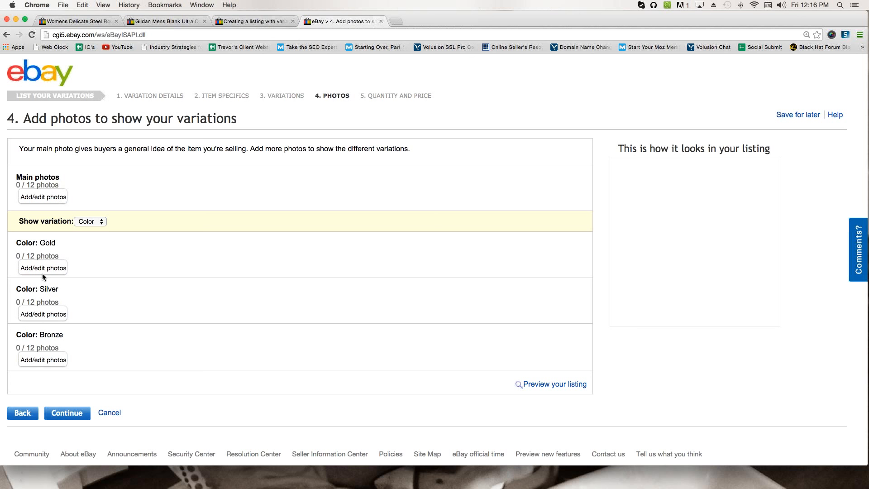
{"action": "left_click_drag", "start_coordinate": [16, 242], "coordinate": [58, 247]}
{"action": "left_click_drag", "start_coordinate": [15, 290], "coordinate": [59, 291]}
{"action": "left_click_drag", "start_coordinate": [16, 334], "coordinate": [68, 337]}
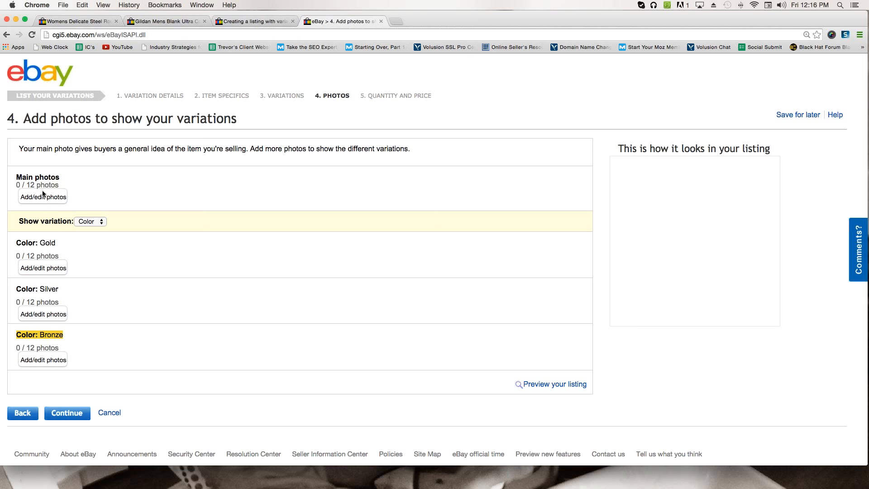
{"action": "left_click_drag", "start_coordinate": [15, 177], "coordinate": [61, 177]}
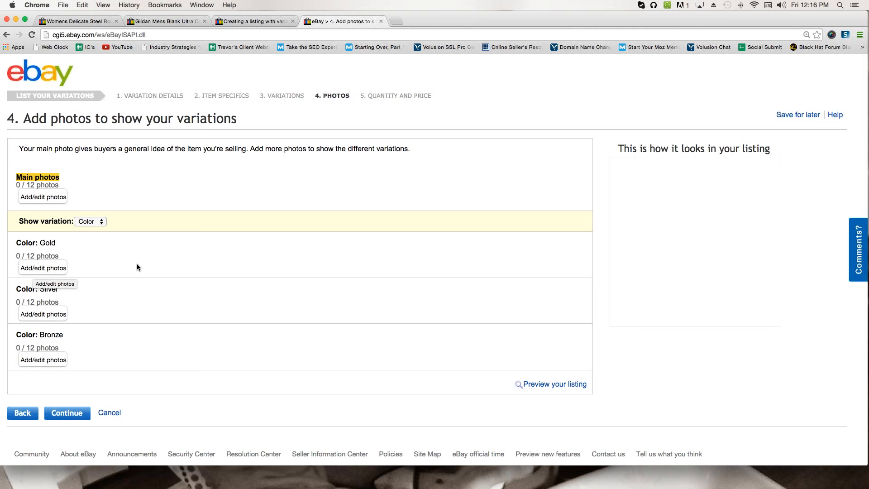
Step: Upload gold pin.jpg from the Desktop as the photo for the Gold variation
{"action": "left_click", "coordinate": [36, 267]}
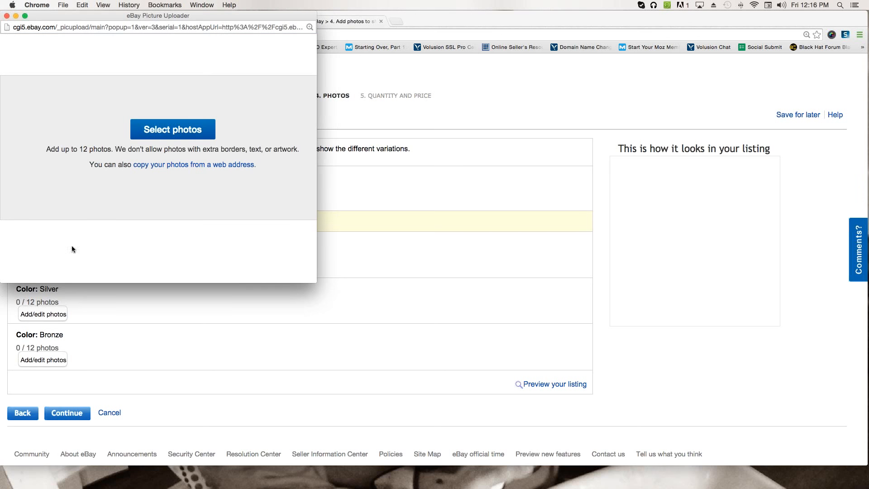
{"action": "left_click", "coordinate": [178, 129]}
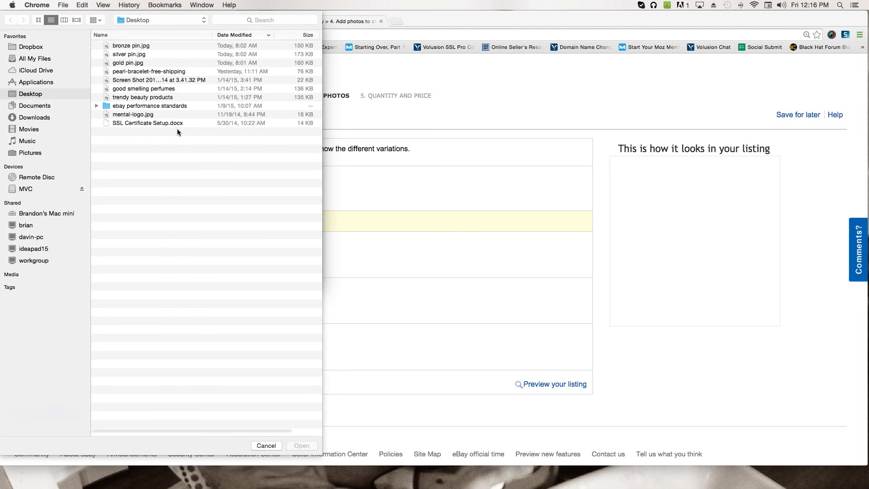
{"action": "double_click", "coordinate": [137, 62]}
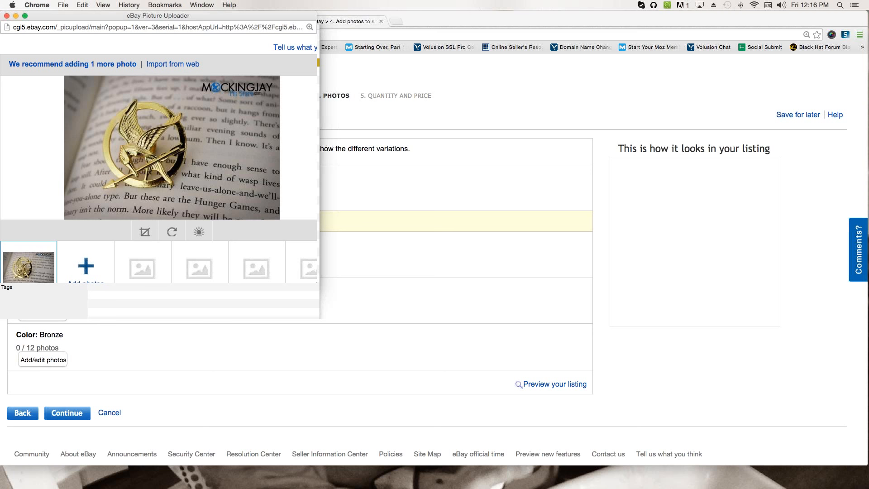
{"action": "scroll", "coordinate": [107, 243], "scroll_direction": "down", "scroll_amount": 3}
{"action": "scroll", "coordinate": [107, 243], "scroll_direction": "right", "scroll_amount": 2}
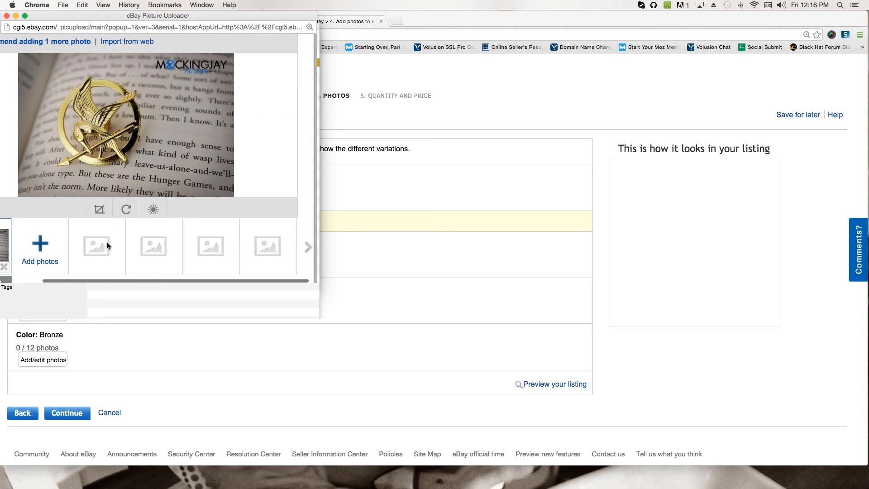
{"action": "left_click", "coordinate": [275, 270]}
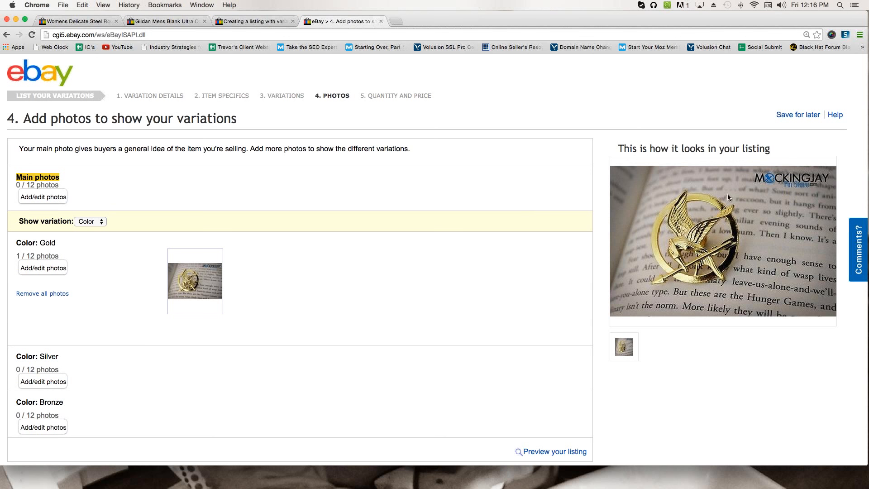
Step: Upload silver pin.jpg from the Desktop as the photo for the Silver variation
{"action": "scroll", "coordinate": [77, 344], "scroll_direction": "down", "scroll_amount": 3}
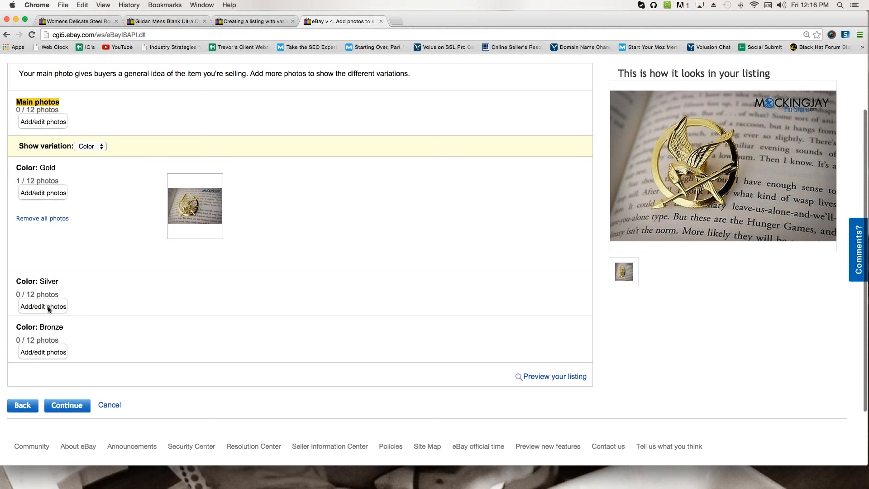
{"action": "left_click", "coordinate": [48, 307]}
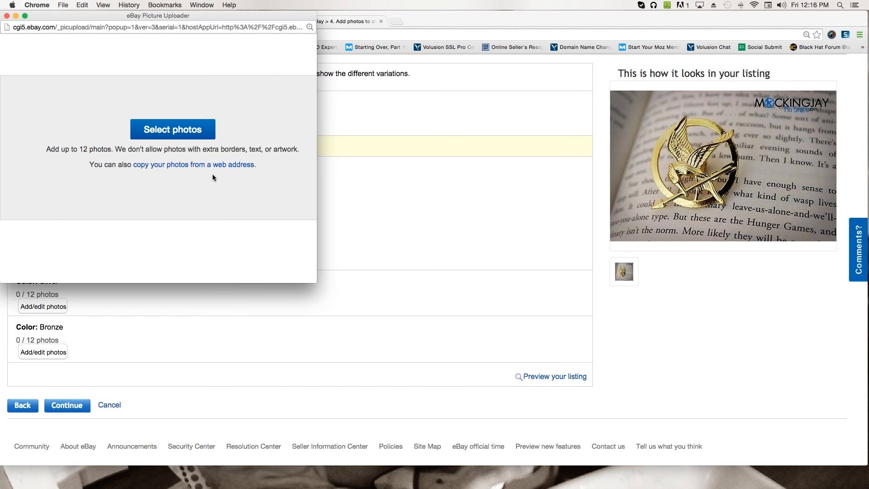
{"action": "left_click", "coordinate": [179, 131]}
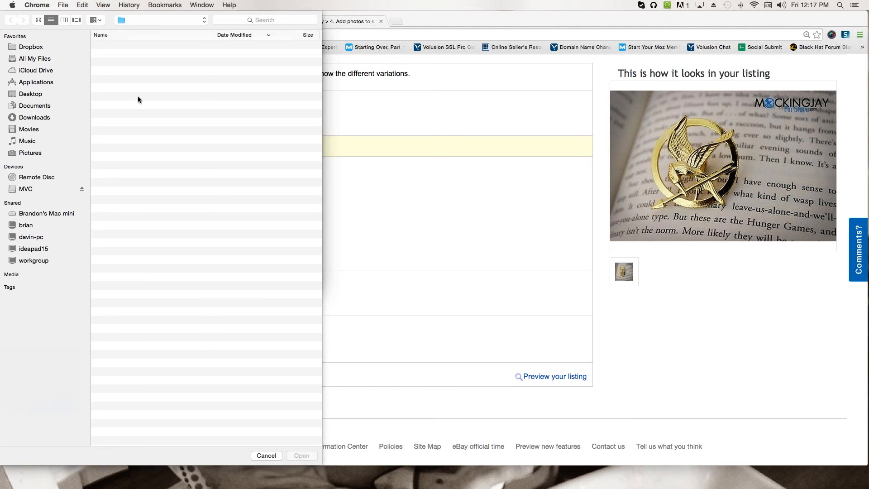
{"action": "double_click", "coordinate": [130, 54]}
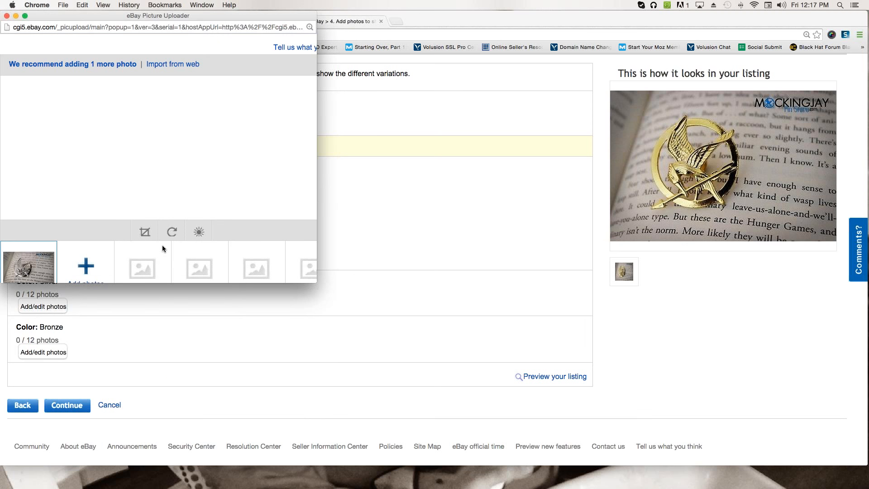
{"action": "left_click", "coordinate": [248, 275]}
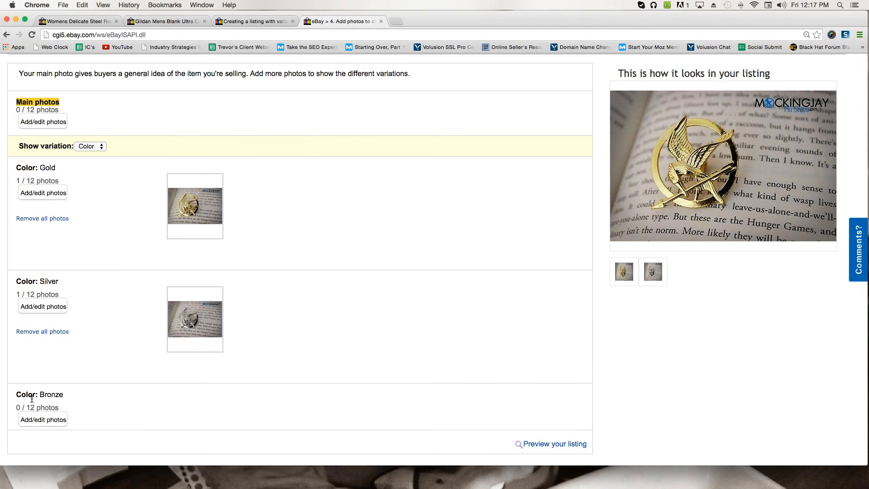
Step: Upload bronze pin.jpg from the Desktop as the photo for the Bronze variation
{"action": "scroll", "coordinate": [60, 354], "scroll_direction": "down", "scroll_amount": 3}
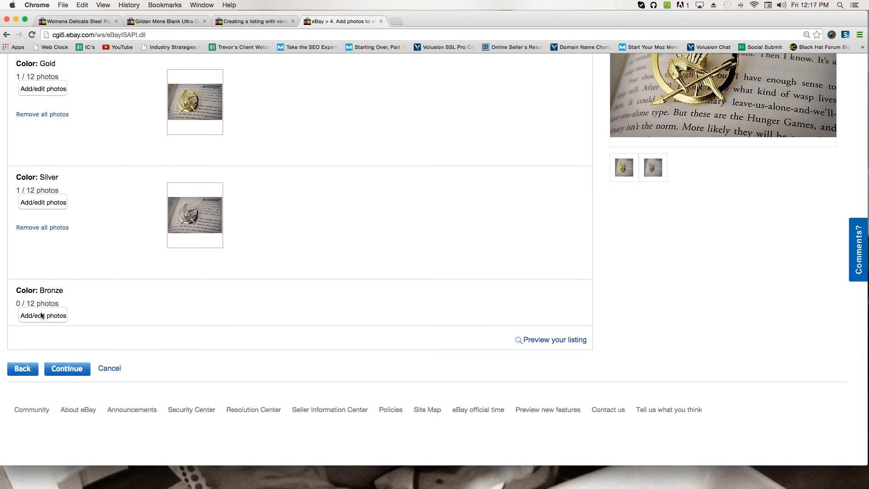
{"action": "left_click", "coordinate": [41, 317]}
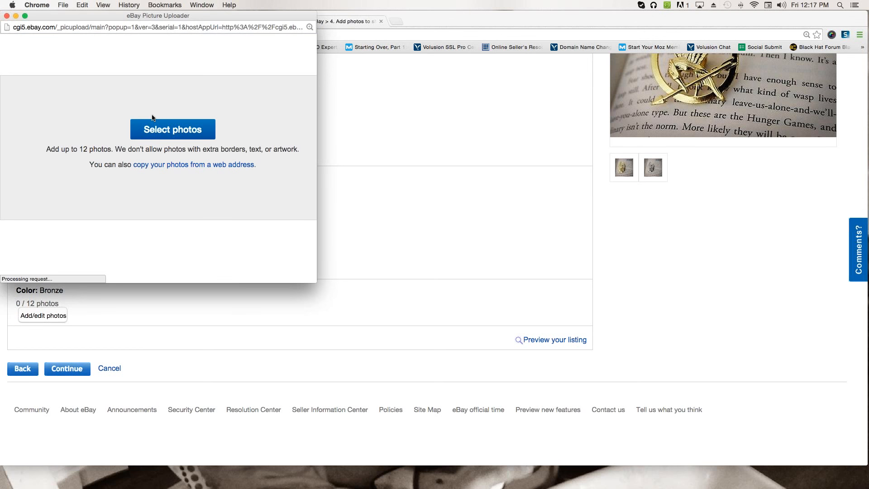
{"action": "left_click", "coordinate": [152, 123]}
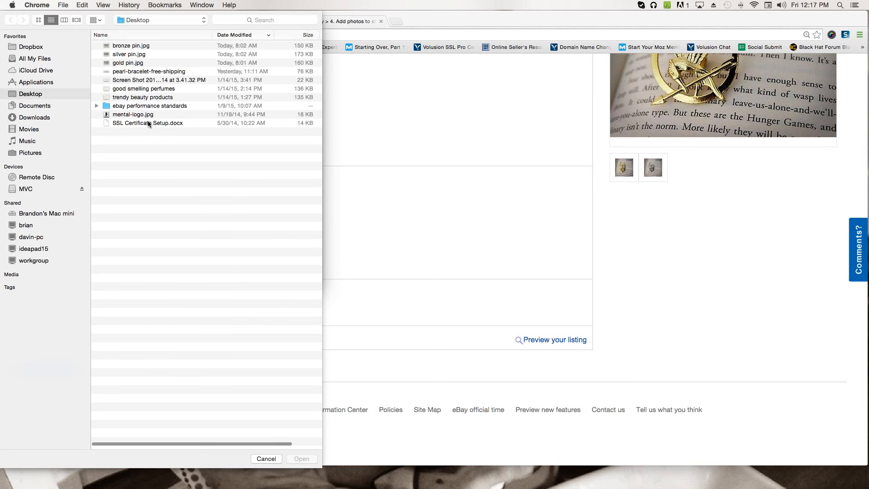
{"action": "double_click", "coordinate": [133, 46]}
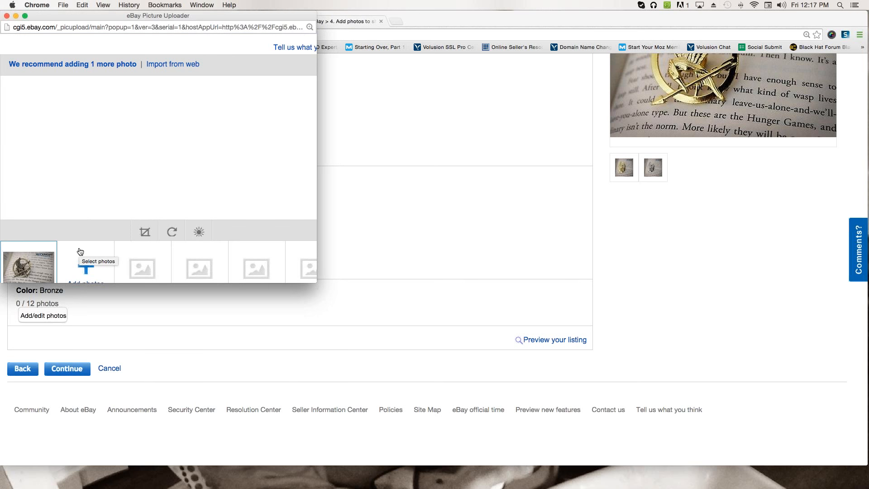
{"action": "scroll", "coordinate": [82, 253], "scroll_direction": "down", "scroll_amount": 2}
{"action": "scroll", "coordinate": [231, 269], "scroll_direction": "right", "scroll_amount": 2}
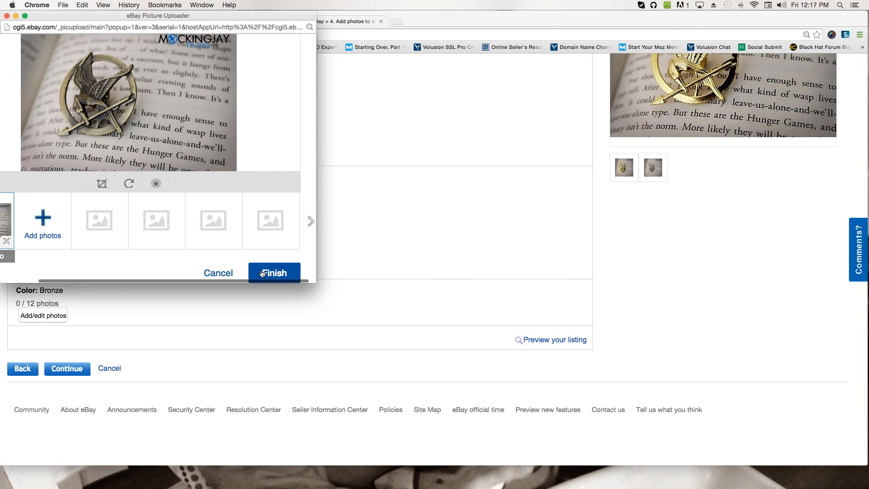
{"action": "left_click", "coordinate": [262, 273]}
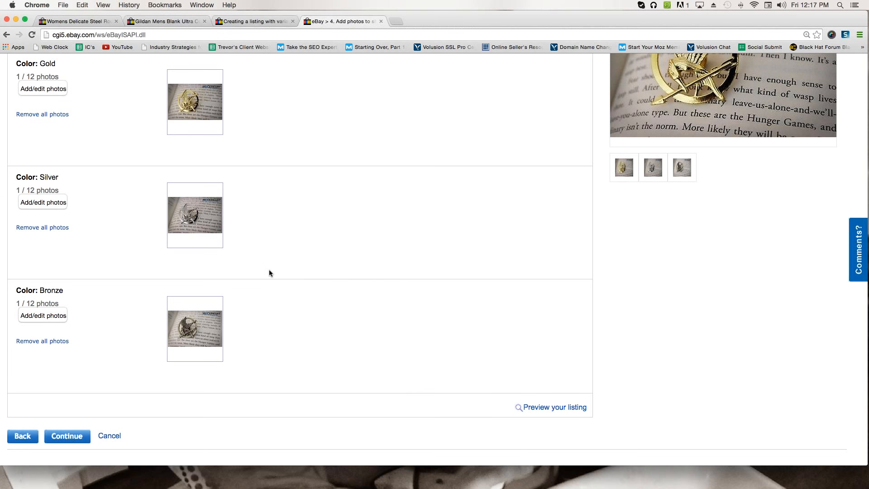
Step: Review the main photos section and bring up the Gildan long sleeve T-shirt listing as an example
{"action": "scroll", "coordinate": [269, 273], "scroll_direction": "up", "scroll_amount": 5}
{"action": "scroll", "coordinate": [284, 273], "scroll_direction": "up", "scroll_amount": 1}
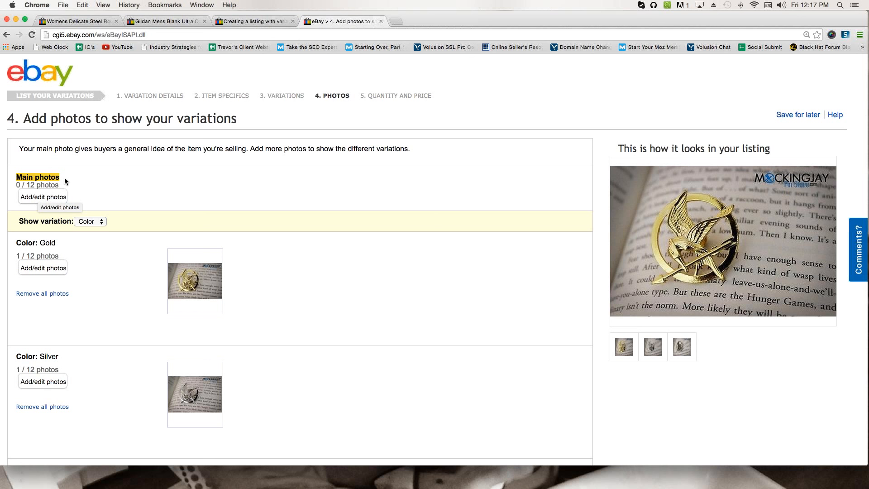
{"action": "left_click", "coordinate": [146, 23]}
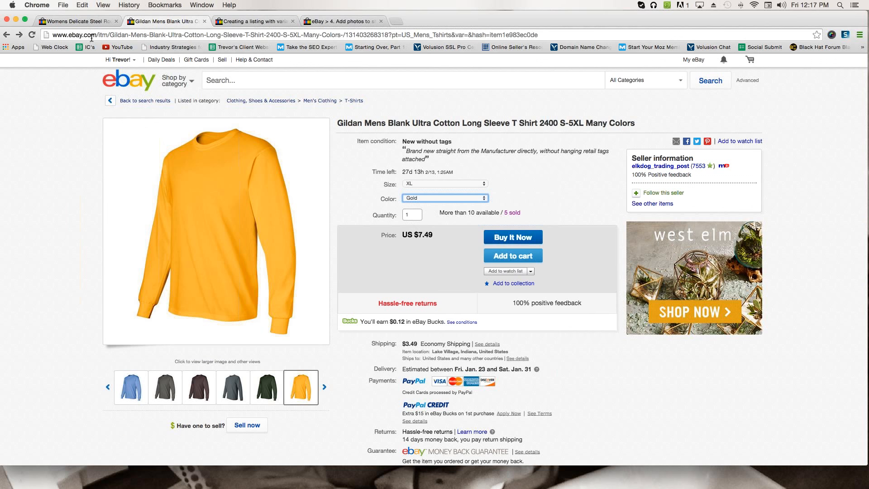
Step: Reload the Gildan T-shirt listing, view its default main photo and size options, and return to the variation photos page
{"action": "left_click", "coordinate": [32, 35]}
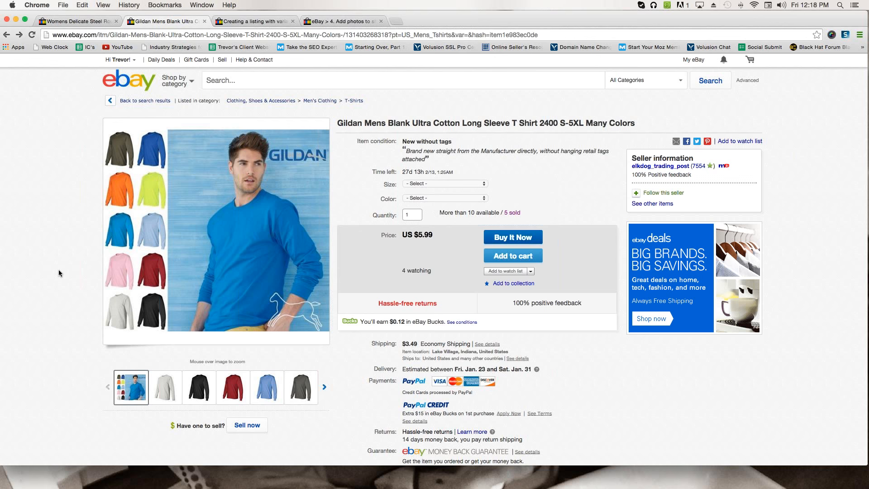
{"action": "left_click", "coordinate": [449, 184]}
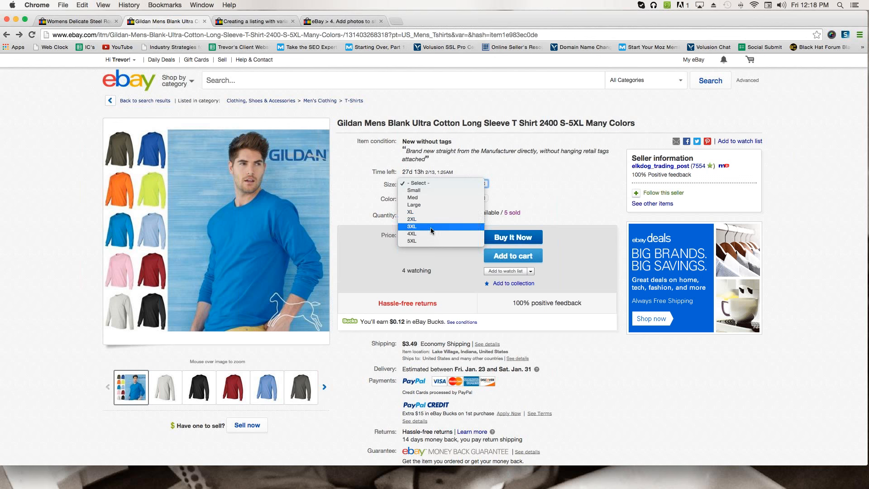
{"action": "left_click", "coordinate": [527, 168]}
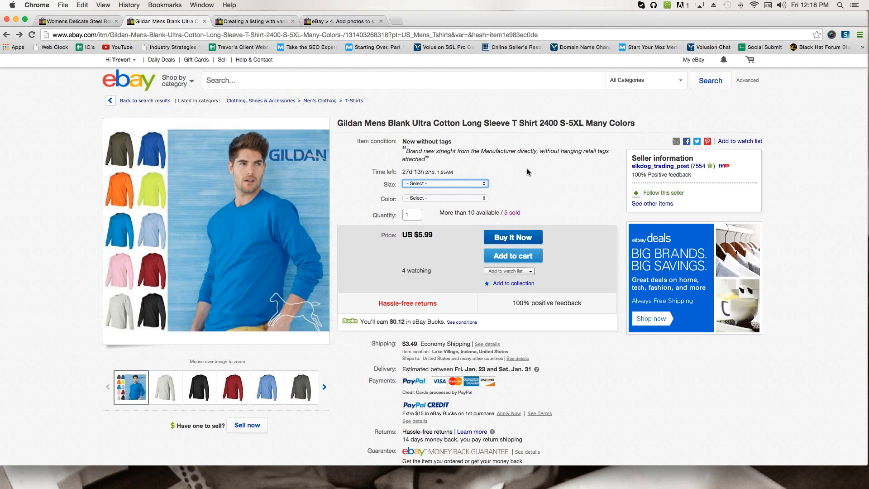
{"action": "left_click", "coordinate": [343, 21]}
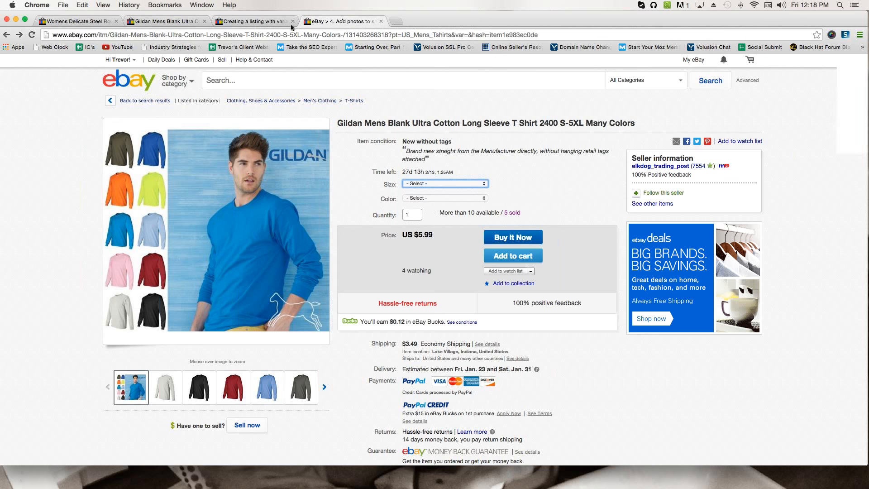
Step: Upload gold pin.jpg from the Desktop as the listing's main photo
{"action": "left_click", "coordinate": [34, 197]}
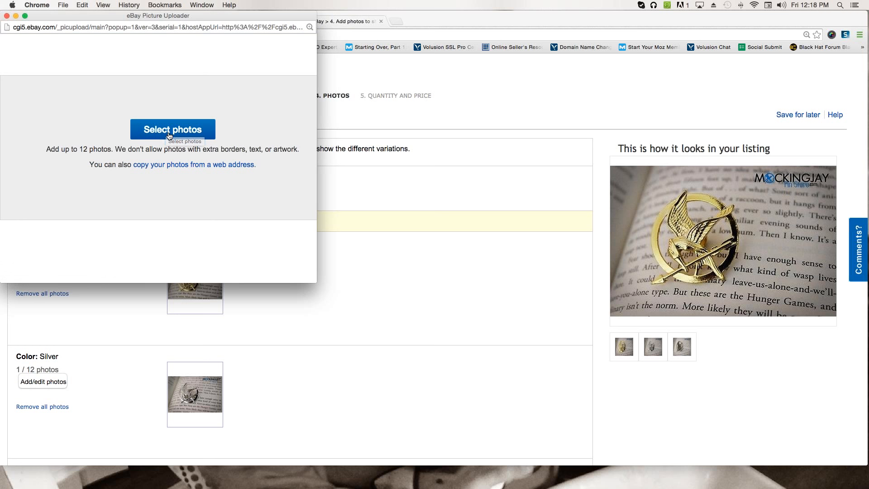
{"action": "left_click", "coordinate": [168, 136]}
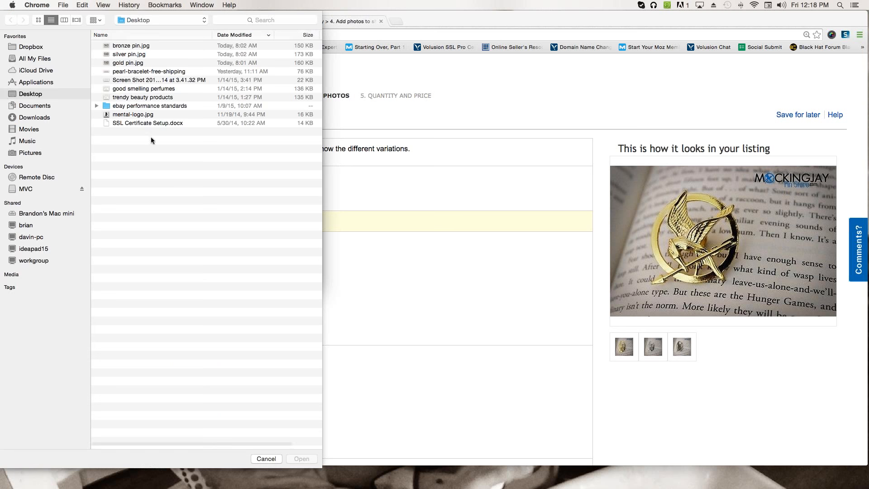
{"action": "left_click", "coordinate": [128, 65]}
{"action": "double_click", "coordinate": [128, 64]}
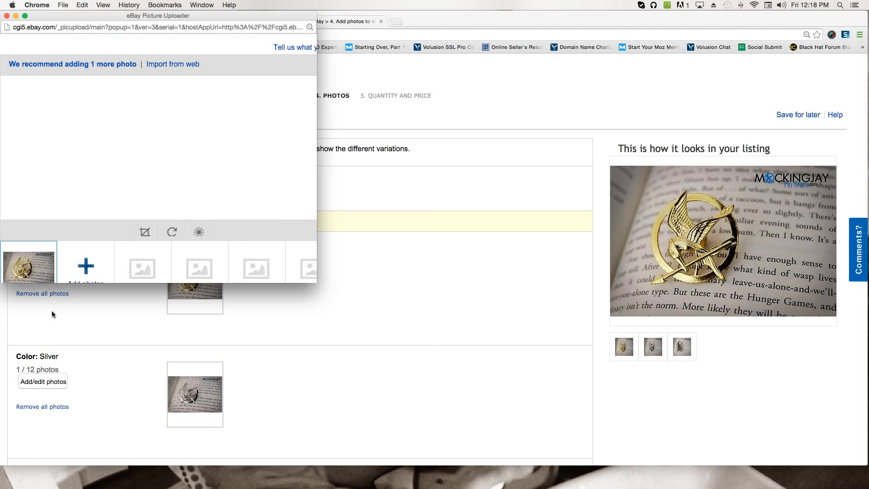
{"action": "scroll", "coordinate": [113, 252], "scroll_direction": "down", "scroll_amount": 3}
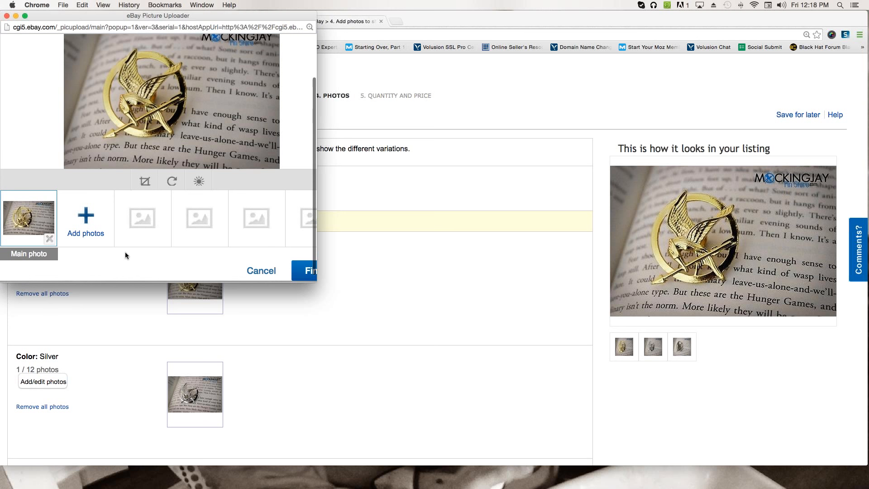
{"action": "scroll", "coordinate": [125, 252], "scroll_direction": "right", "scroll_amount": 2}
{"action": "left_click", "coordinate": [276, 272]}
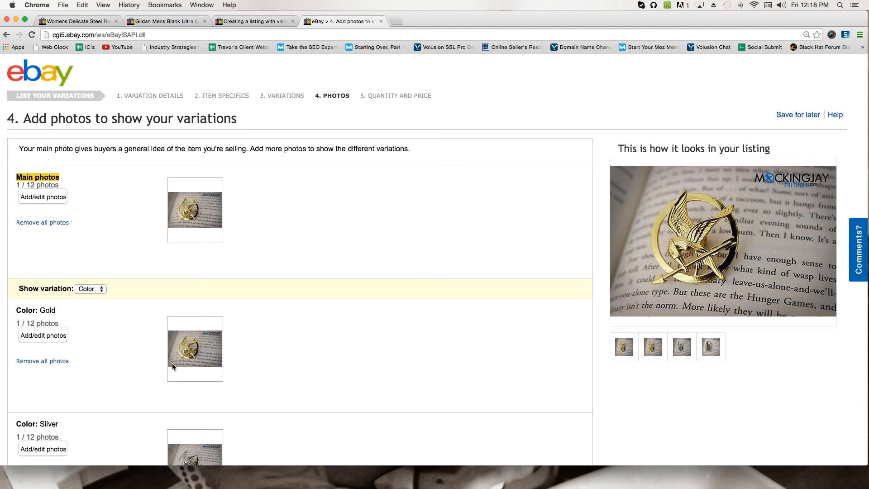
Step: Check the photos of all color variations and continue to the quantity and price stage
{"action": "scroll", "coordinate": [150, 246], "scroll_direction": "down", "scroll_amount": 1}
{"action": "scroll", "coordinate": [150, 246], "scroll_direction": "down", "scroll_amount": 10}
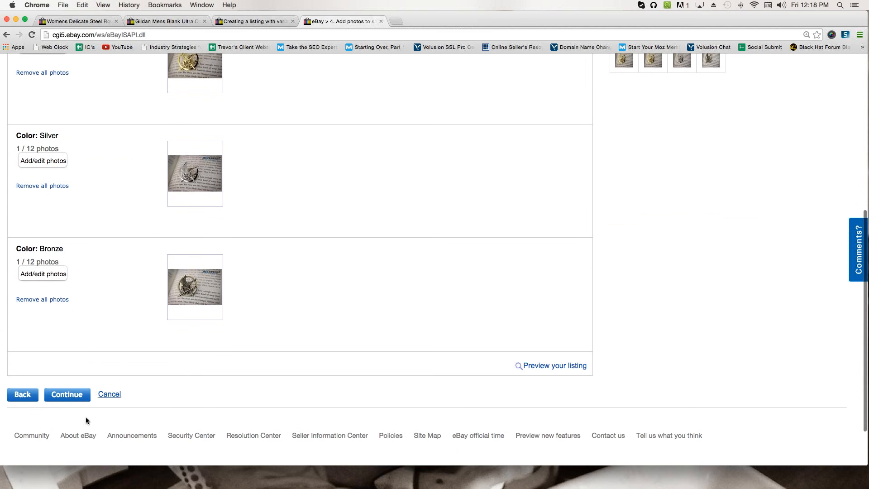
{"action": "left_click", "coordinate": [71, 397]}
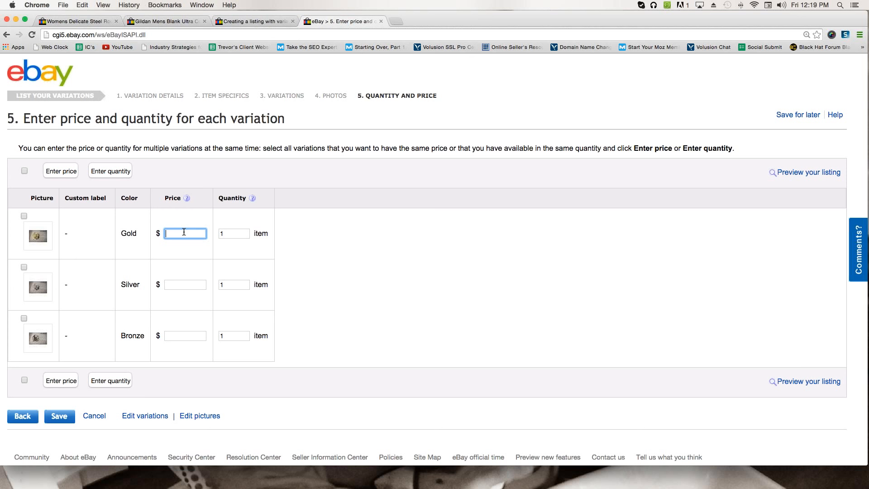
Step: Set the variation prices to $19.99 for Gold, $14.99 for Silver and $9.99 for Bronze
{"action": "type", "text": "19.99"}
{"action": "left_click", "coordinate": [181, 284]}
{"action": "type", "text": "1"}
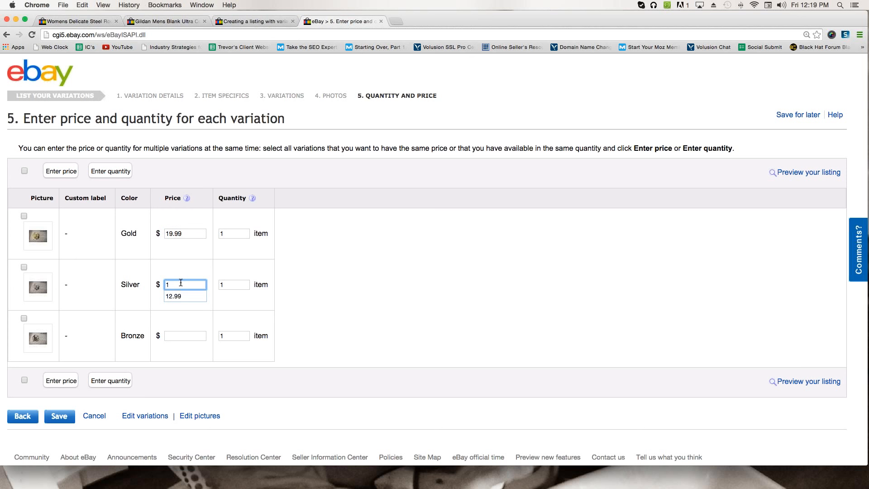
{"action": "type", "text": "4.99"}
{"action": "left_click", "coordinate": [169, 343]}
{"action": "left_click", "coordinate": [179, 337]}
{"action": "type", "text": "9.99"}
{"action": "left_click", "coordinate": [524, 318]}
Step: Set the variation quantities to 45 for Gold, 10 for Silver and 200 for Bronze
{"action": "left_click_drag", "start_coordinate": [230, 233], "coordinate": [216, 232]}
{"action": "double_click", "coordinate": [223, 285]}
{"action": "left_click", "coordinate": [386, 290]}
{"action": "double_click", "coordinate": [237, 234]}
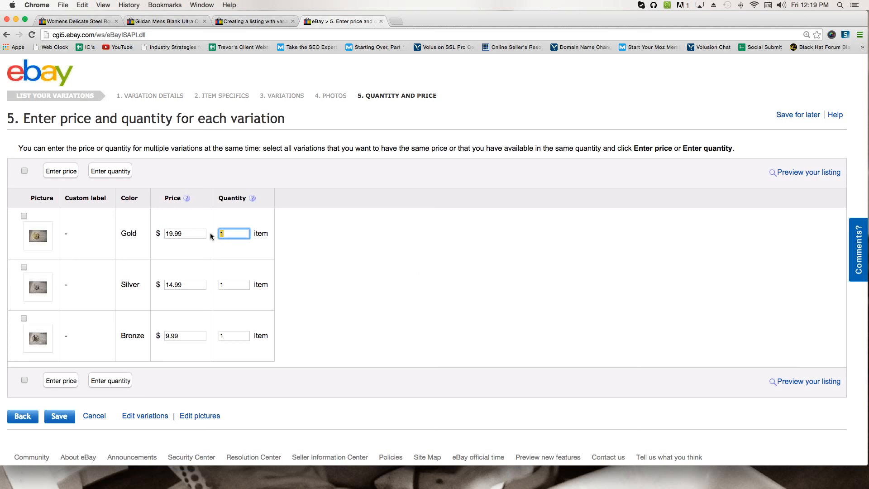
{"action": "type", "text": "45"}
{"action": "left_click", "coordinate": [367, 233]}
{"action": "double_click", "coordinate": [234, 284]}
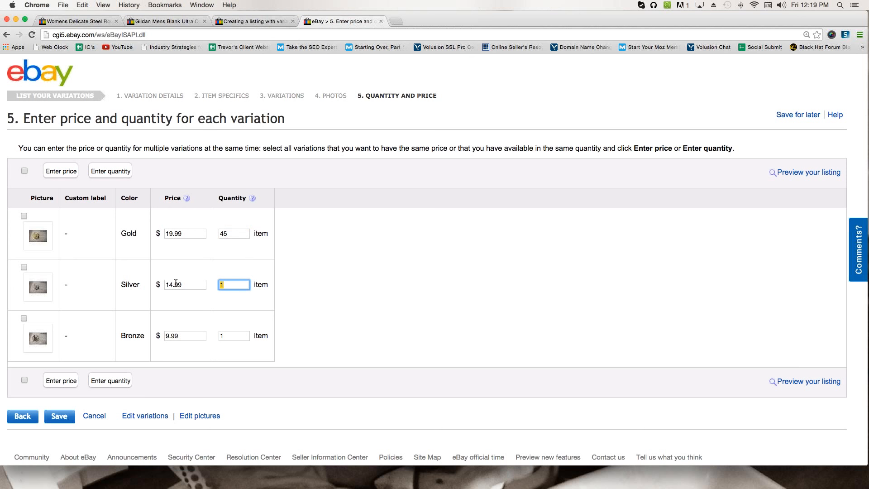
{"action": "type", "text": "10"}
{"action": "left_click", "coordinate": [362, 259]}
{"action": "left_click", "coordinate": [237, 335]}
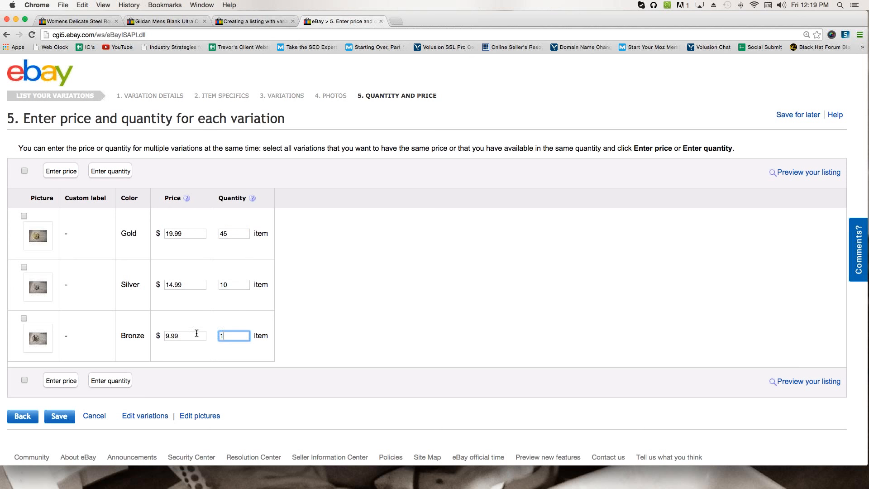
{"action": "left_click_drag", "start_coordinate": [197, 333], "coordinate": [196, 332]}
{"action": "type", "text": "200"}
{"action": "left_click", "coordinate": [352, 275]}
Step: Set the Bronze quantity to 4 and the Gold quantity to 15, and save the variations
{"action": "scroll", "coordinate": [136, 262], "scroll_direction": "down", "scroll_amount": 4}
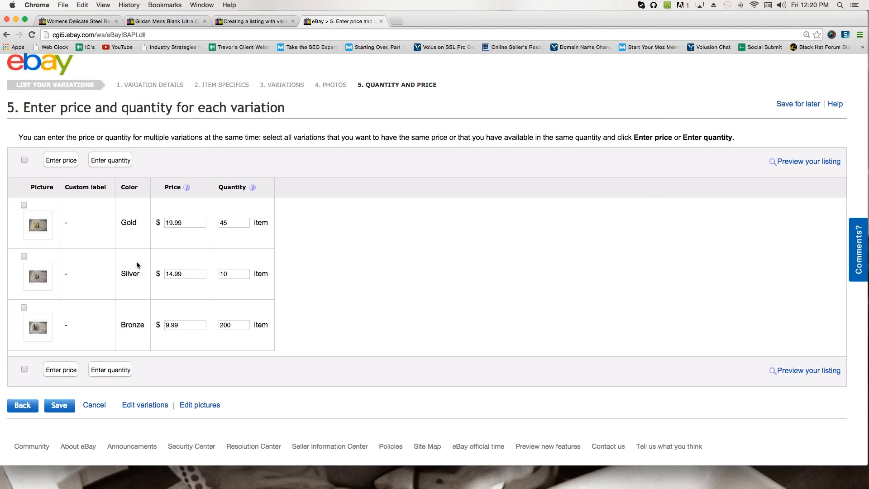
{"action": "left_click", "coordinate": [237, 262]}
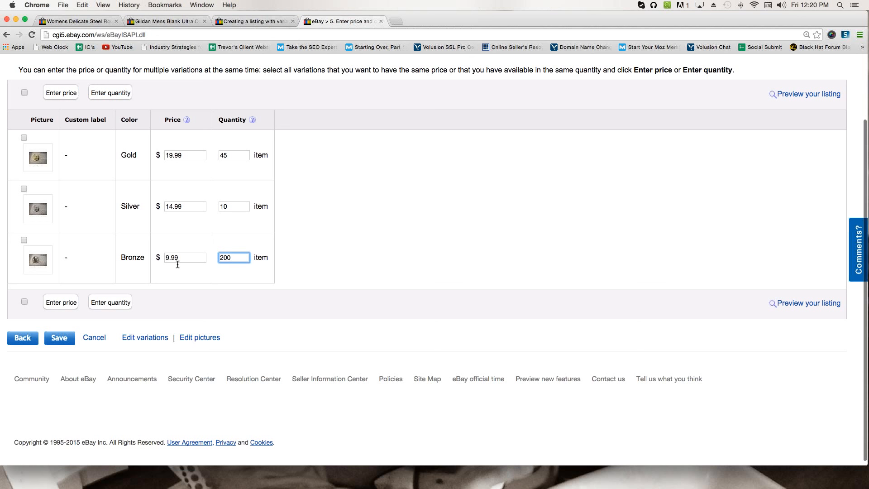
{"action": "left_click_drag", "start_coordinate": [231, 257], "coordinate": [162, 254]}
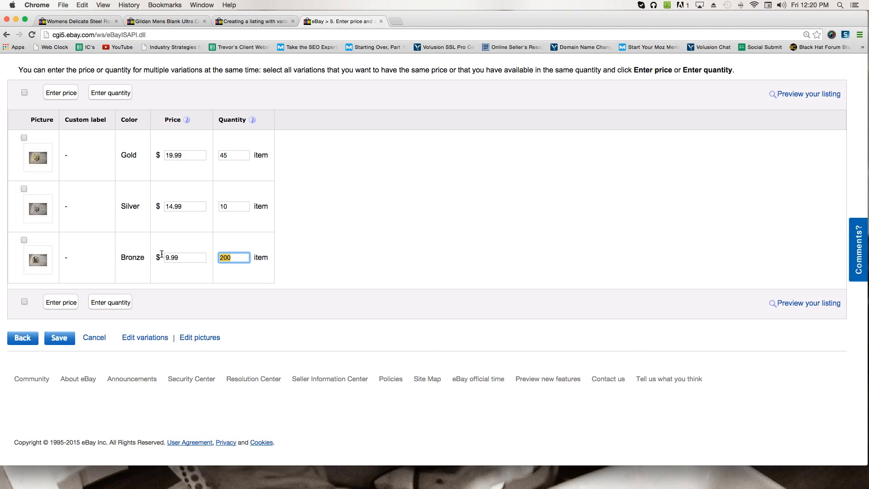
{"action": "type", "text": "4"}
{"action": "left_click", "coordinate": [180, 285]}
{"action": "left_click", "coordinate": [232, 154]}
{"action": "key", "text": "BackSpace"}
{"action": "key", "text": "BackSpace"}
{"action": "type", "text": "1"}
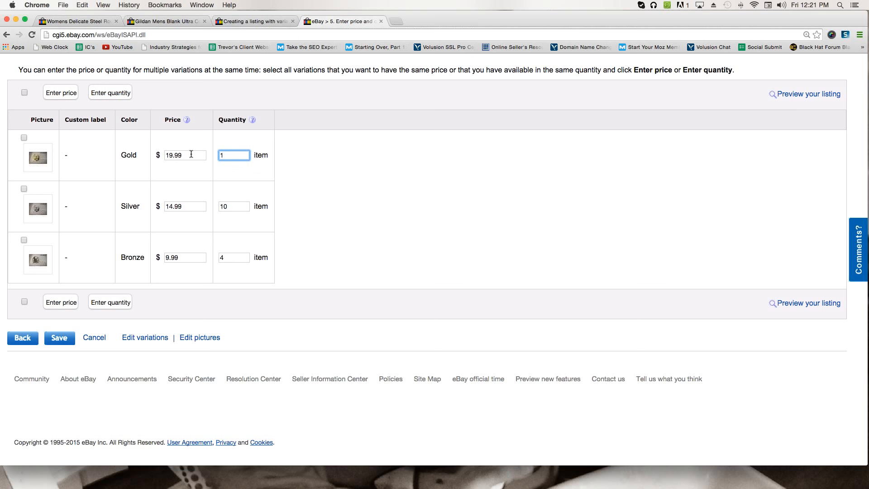
{"action": "type", "text": "5"}
{"action": "left_click", "coordinate": [423, 182]}
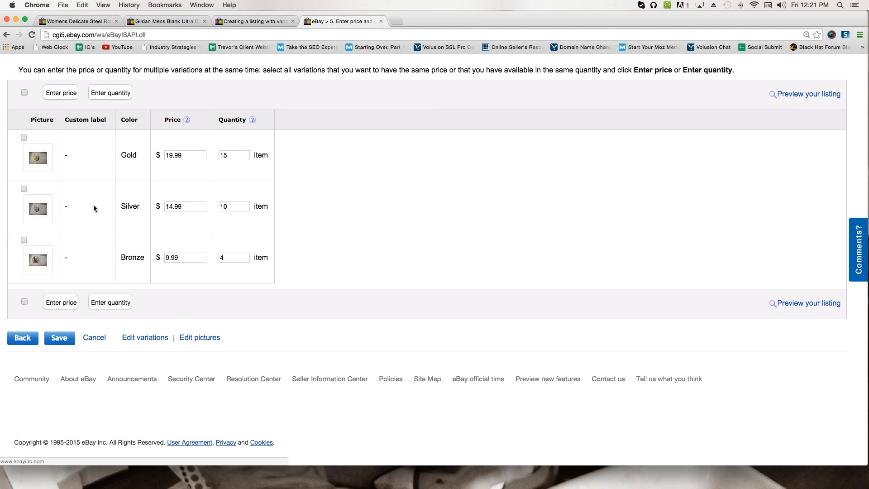
{"action": "left_click", "coordinate": [58, 343]}
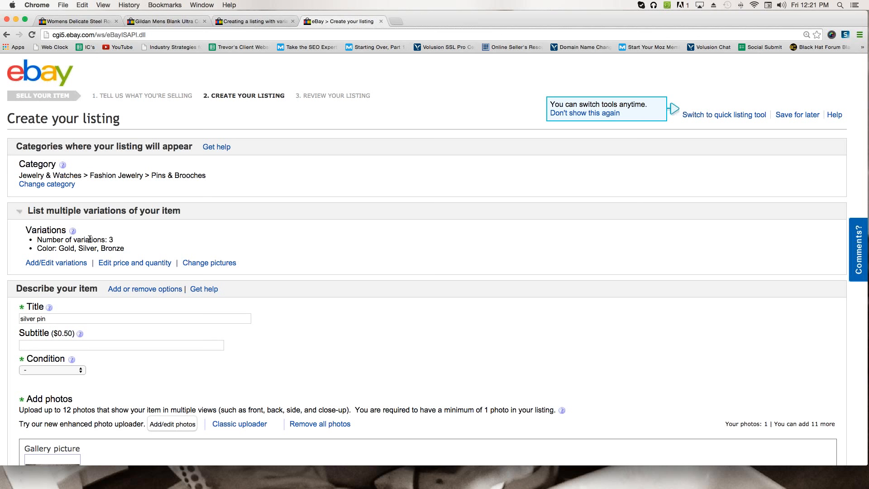
Step: Replace the listing title with "The Hunger Games Mockingjay Pin Gold Silver Bronze Brooch Authentic Real Katniss"
{"action": "scroll", "coordinate": [89, 239], "scroll_direction": "down", "scroll_amount": 1}
{"action": "scroll", "coordinate": [90, 239], "scroll_direction": "down", "scroll_amount": 3}
{"action": "scroll", "coordinate": [95, 247], "scroll_direction": "up", "scroll_amount": 3}
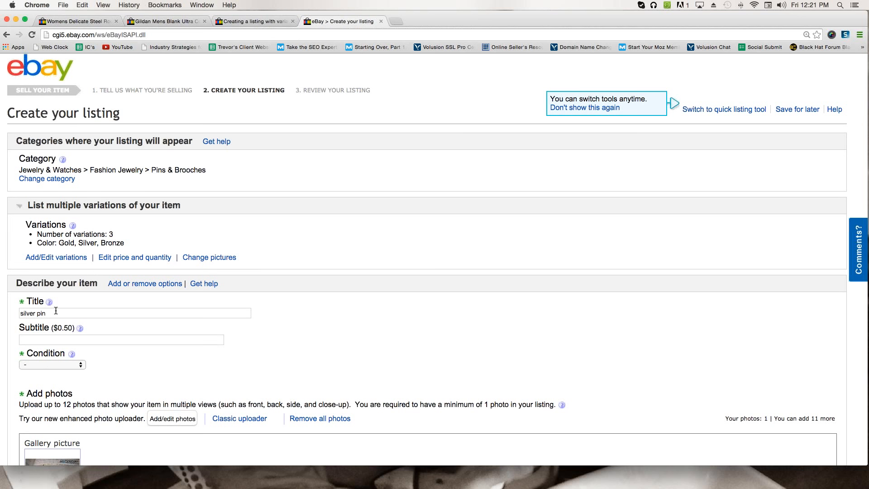
{"action": "left_click_drag", "start_coordinate": [55, 312], "coordinate": [17, 312]}
{"action": "key", "text": "BackSpace"}
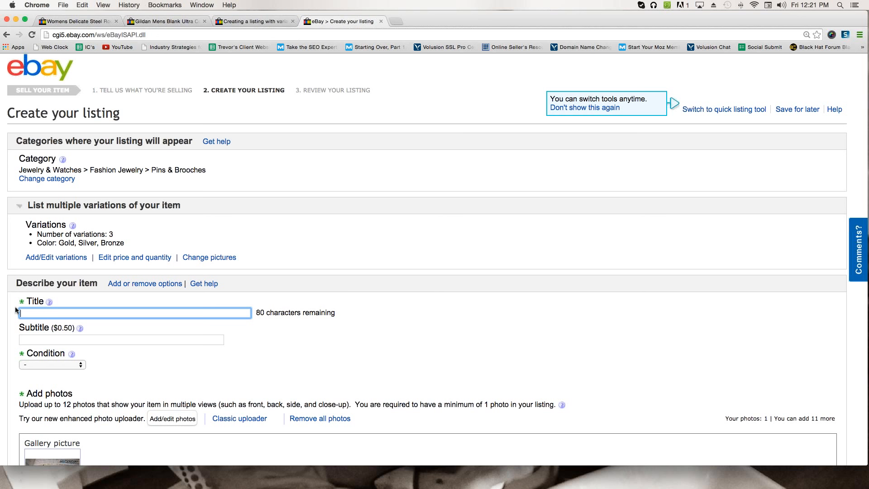
{"action": "type", "text": "The Hunger Games Mockingjay Pin "}
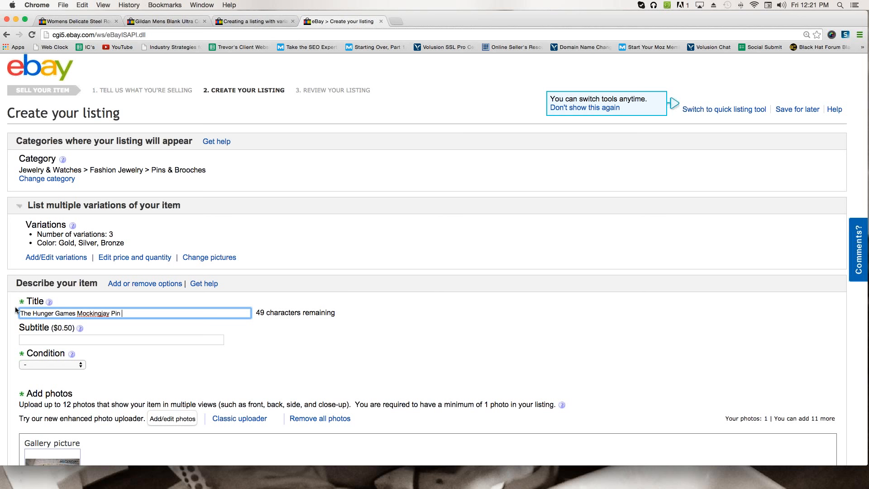
{"action": "type", "text": "Gold Silver Bronze Brooch"}
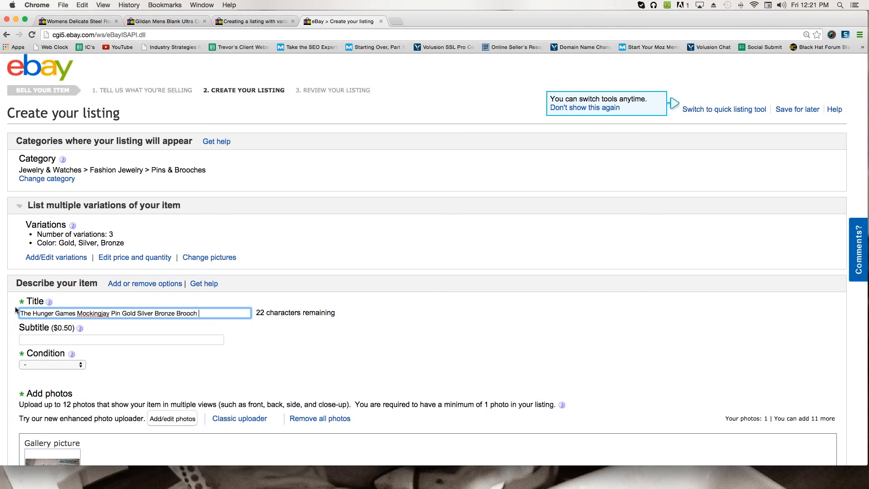
{"action": "key", "text": "BackSpace"}
{"action": "type", "text": "Autheni"}
{"action": "key", "text": "BackSpace"}
{"action": "type", "text": "tic Real "}
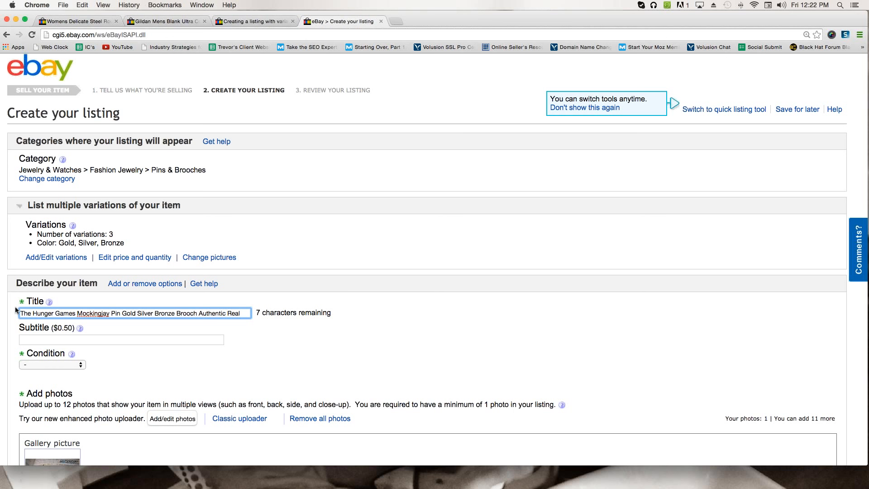
{"action": "type", "text": "Katniss"}
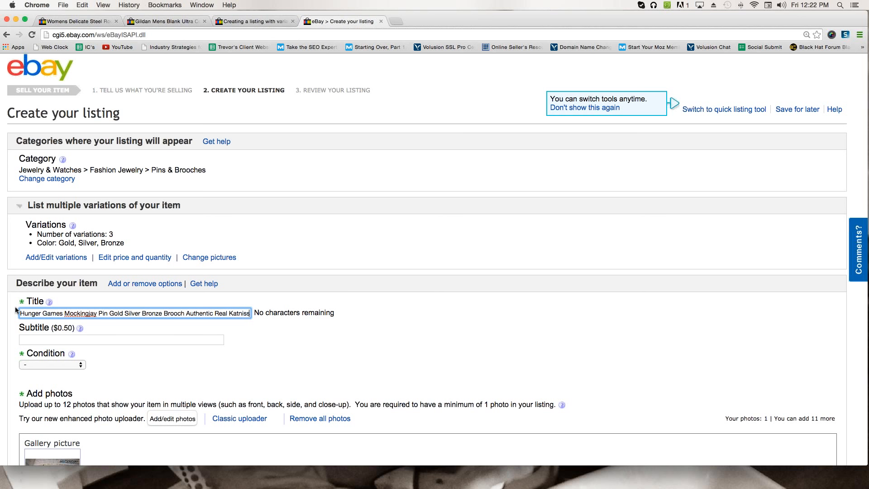
{"action": "left_click_drag", "start_coordinate": [68, 313], "coordinate": [258, 315]}
{"action": "left_click", "coordinate": [37, 313]}
{"action": "left_click", "coordinate": [175, 316]}
Step: Set the item condition to New with tags and dismiss the condition explanation
{"action": "scroll", "coordinate": [178, 298], "scroll_direction": "down", "scroll_amount": 3}
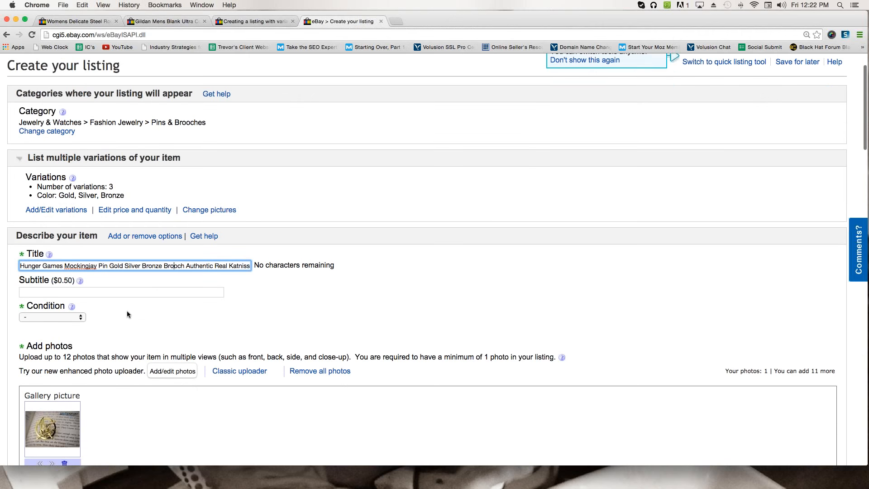
{"action": "left_click", "coordinate": [100, 294]}
{"action": "left_click", "coordinate": [52, 300]}
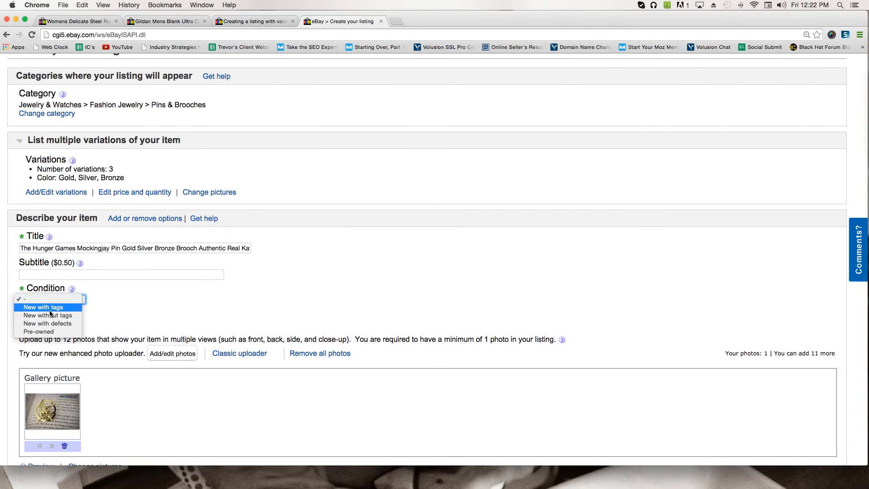
{"action": "left_click", "coordinate": [54, 306]}
{"action": "scroll", "coordinate": [142, 308], "scroll_direction": "down", "scroll_amount": 6}
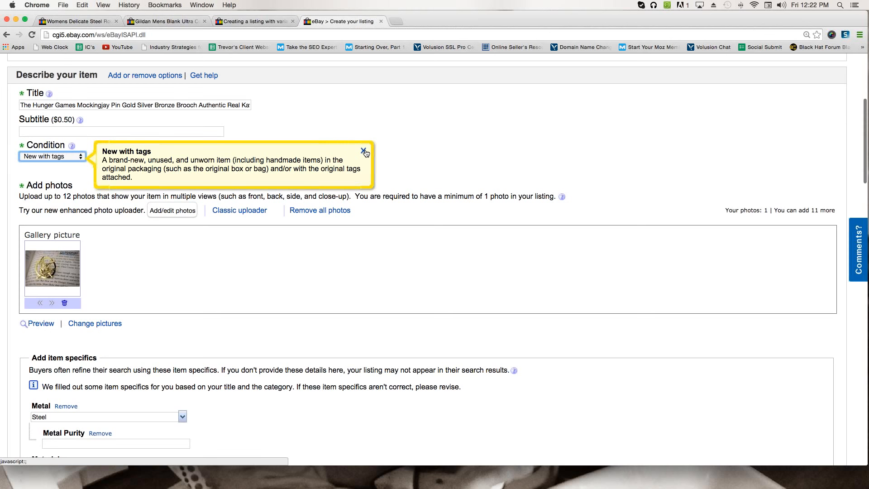
{"action": "left_click", "coordinate": [363, 145]}
Step: Enter "Real Mockingjay Pin! Buy one today. Fast shipping!" as the item description under Details
{"action": "scroll", "coordinate": [106, 237], "scroll_direction": "down", "scroll_amount": 8}
{"action": "scroll", "coordinate": [103, 231], "scroll_direction": "down", "scroll_amount": 7}
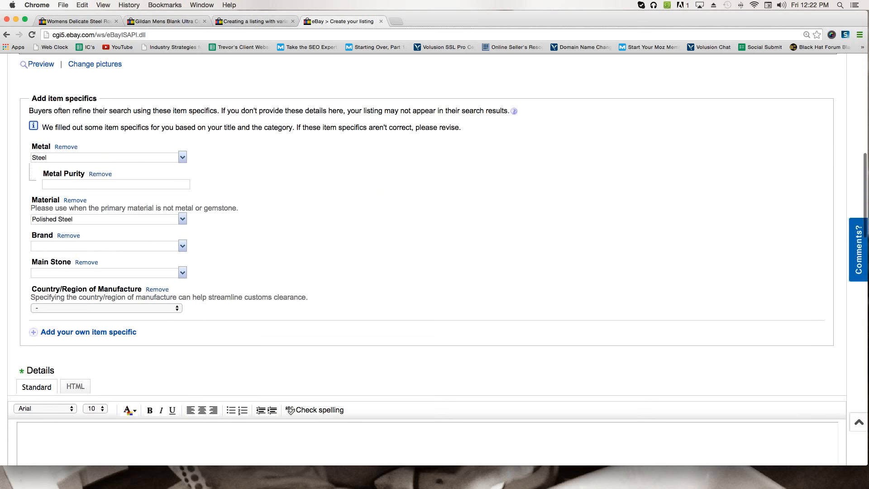
{"action": "scroll", "coordinate": [103, 245], "scroll_direction": "down", "scroll_amount": 10}
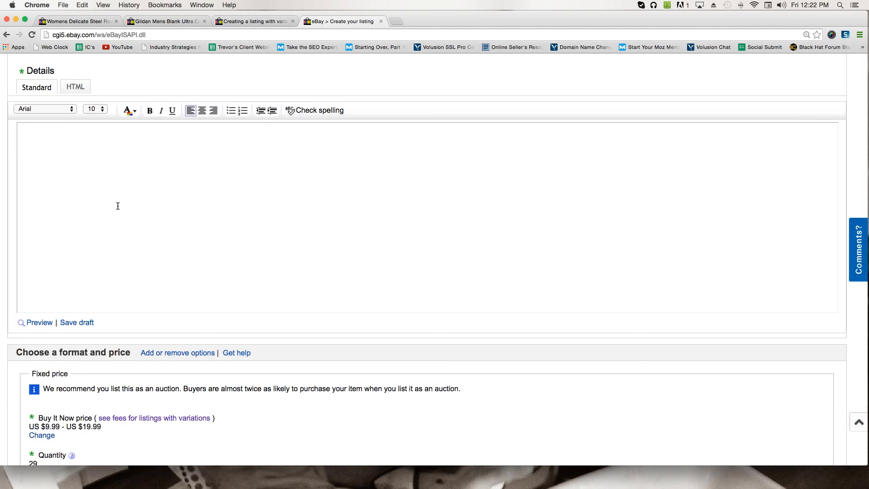
{"action": "type", "text": "Real"}
{"action": "type", "text": "Mockingjay Pin"}
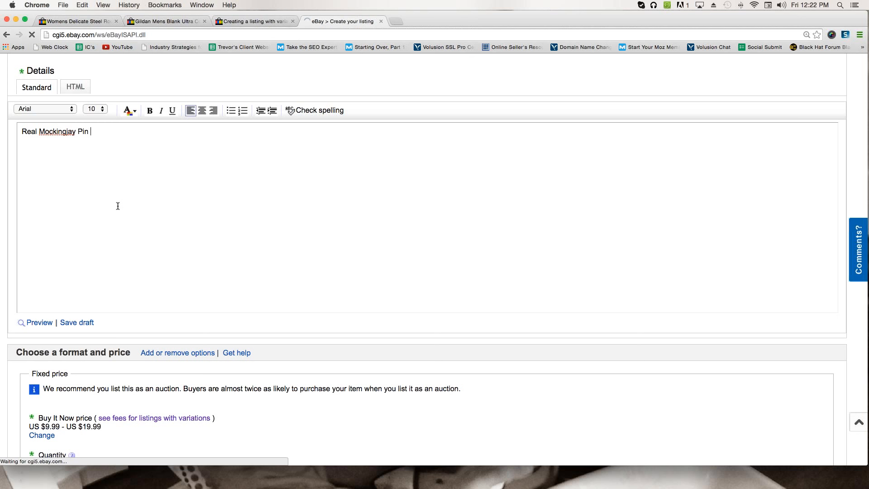
{"action": "key", "text": "BackSpace"}
{"action": "type", "text": "! Buy one today. Fast shipping!"}
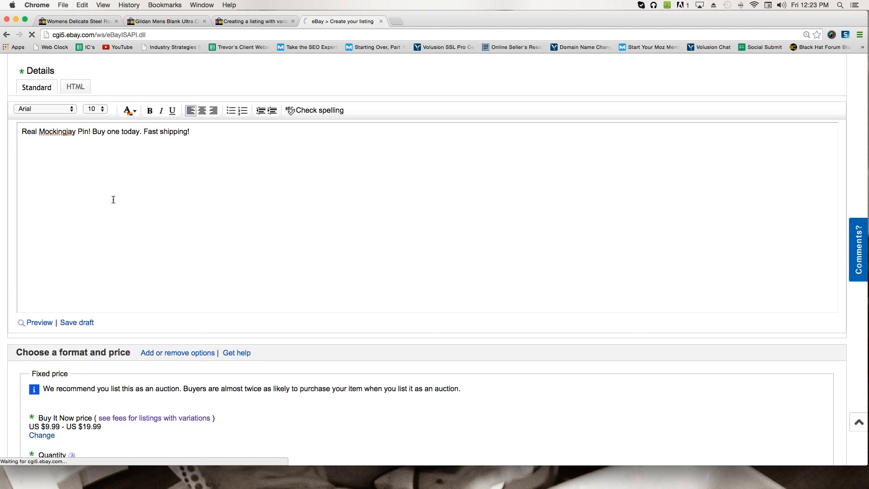
{"action": "scroll", "coordinate": [121, 201], "scroll_direction": "down", "scroll_amount": 5}
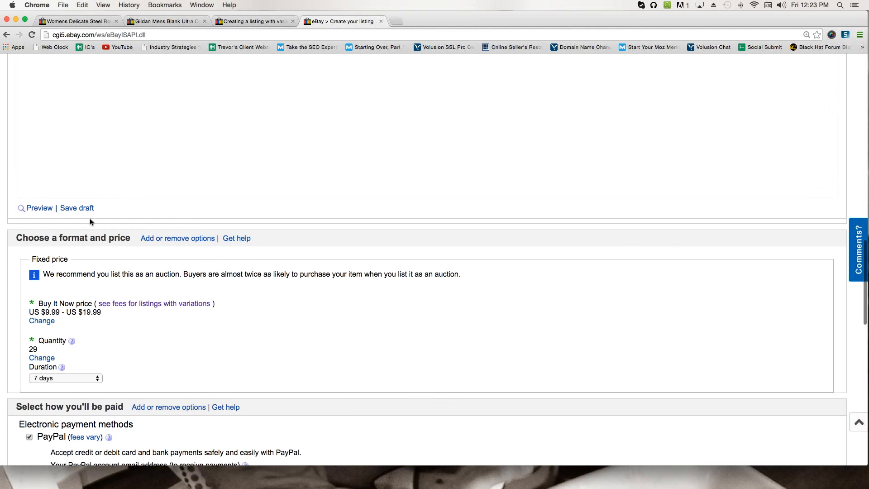
Step: Set the listing duration to Good 'Til Cancelled under the fixed price format
{"action": "scroll", "coordinate": [57, 240], "scroll_direction": "down", "scroll_amount": 2}
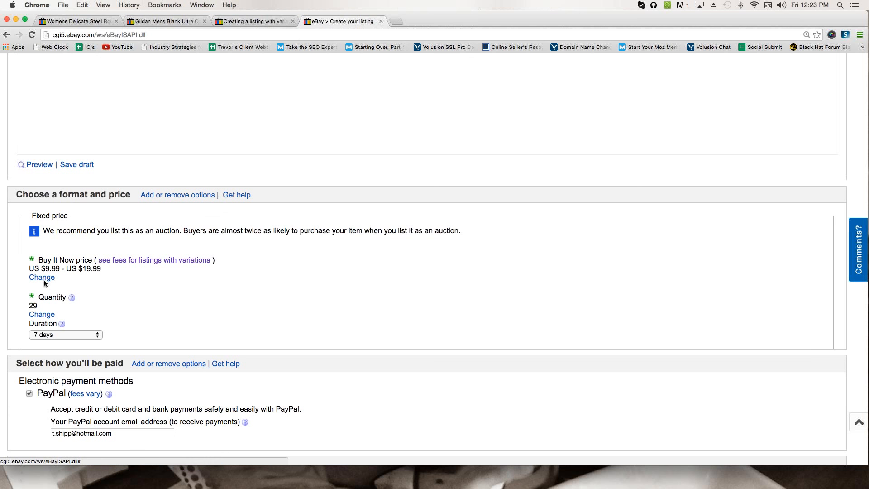
{"action": "scroll", "coordinate": [83, 274], "scroll_direction": "down", "scroll_amount": 3}
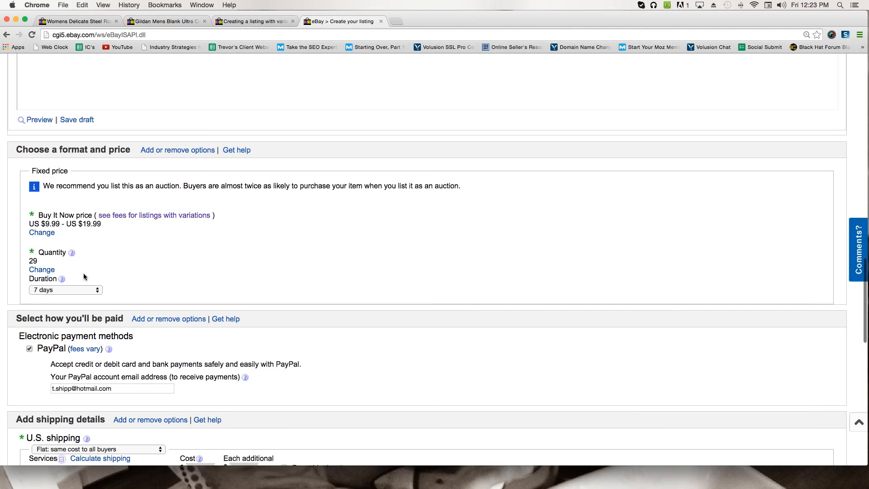
{"action": "left_click", "coordinate": [47, 275]}
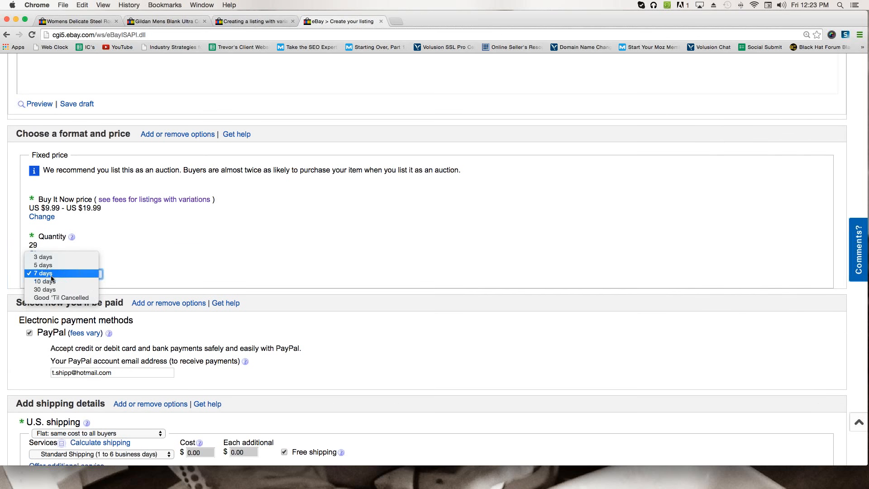
{"action": "left_click", "coordinate": [51, 275]}
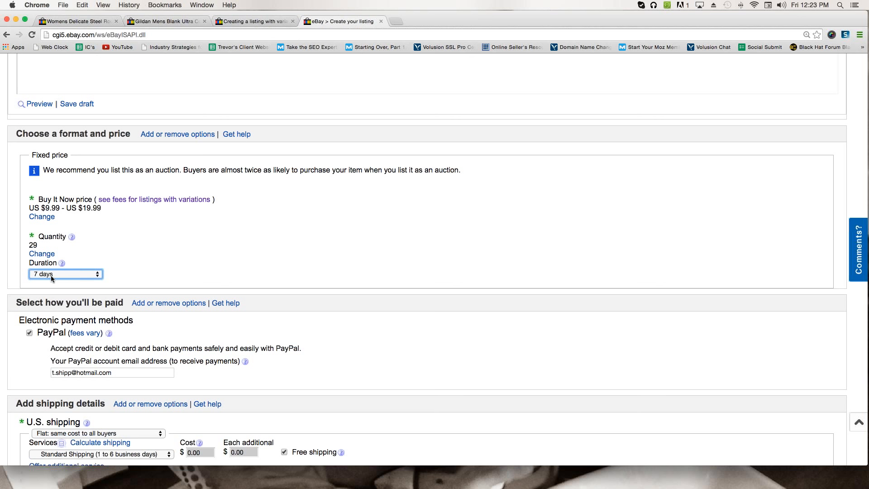
{"action": "right_click", "coordinate": [51, 275]}
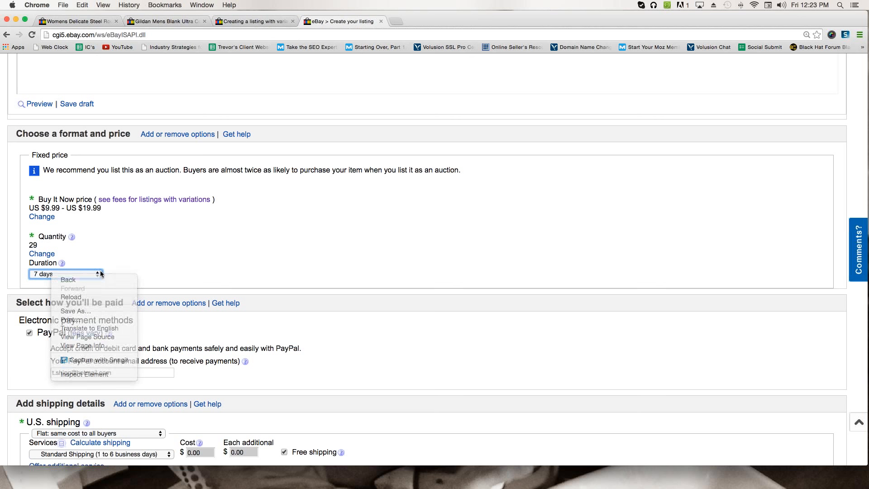
{"action": "left_click", "coordinate": [77, 275]}
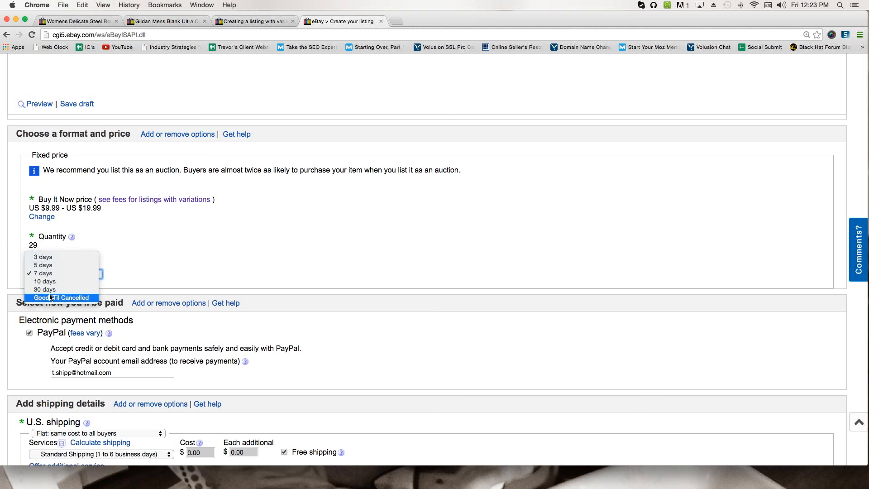
{"action": "key", "text": "Escape"}
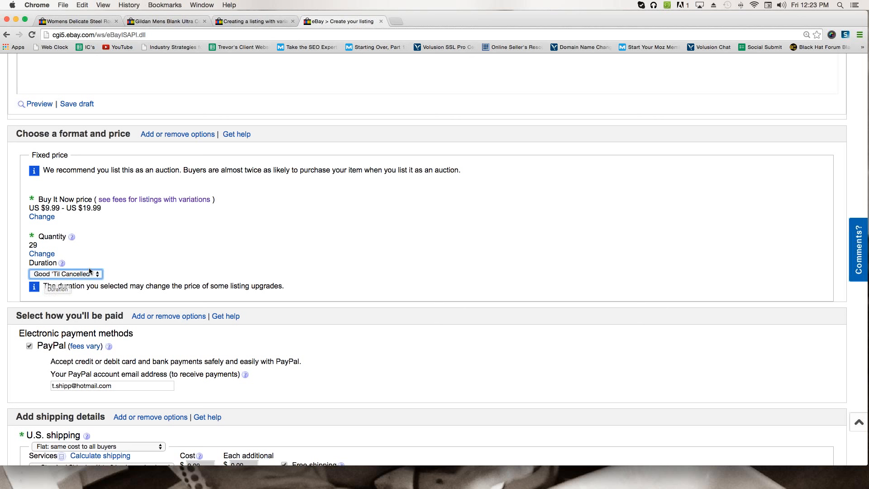
Step: Set the listing duration back to 7 days
{"action": "left_click", "coordinate": [72, 274]}
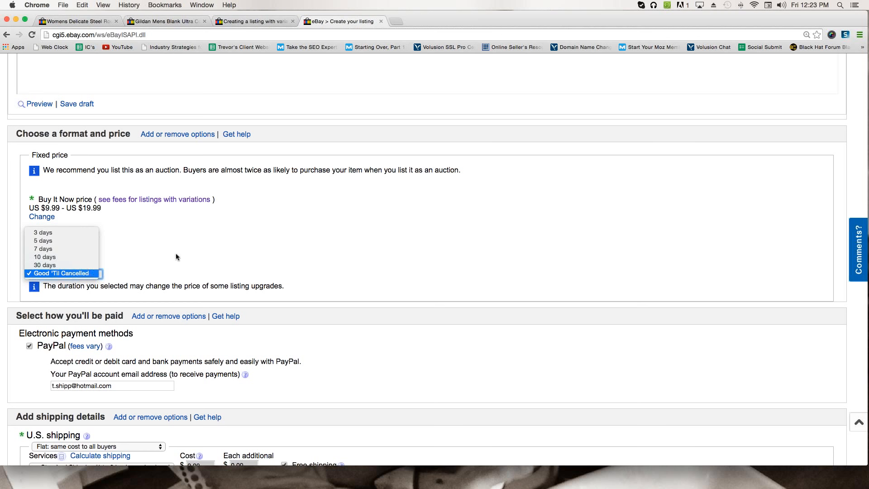
{"action": "left_click", "coordinate": [72, 273]}
{"action": "left_click", "coordinate": [74, 275]}
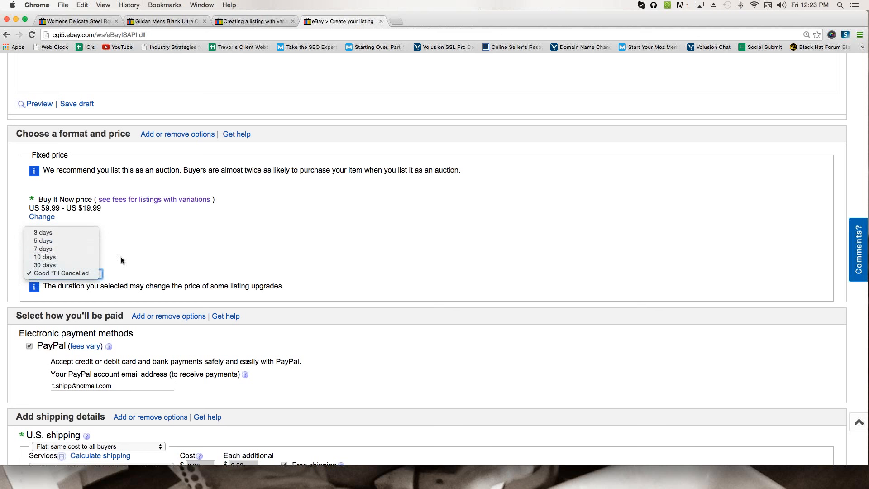
{"action": "left_click", "coordinate": [63, 250]}
Step: Go past the payment, shipping and return sections, continue to the listing review and check the insertion fee
{"action": "scroll", "coordinate": [101, 265], "scroll_direction": "down", "scroll_amount": 5}
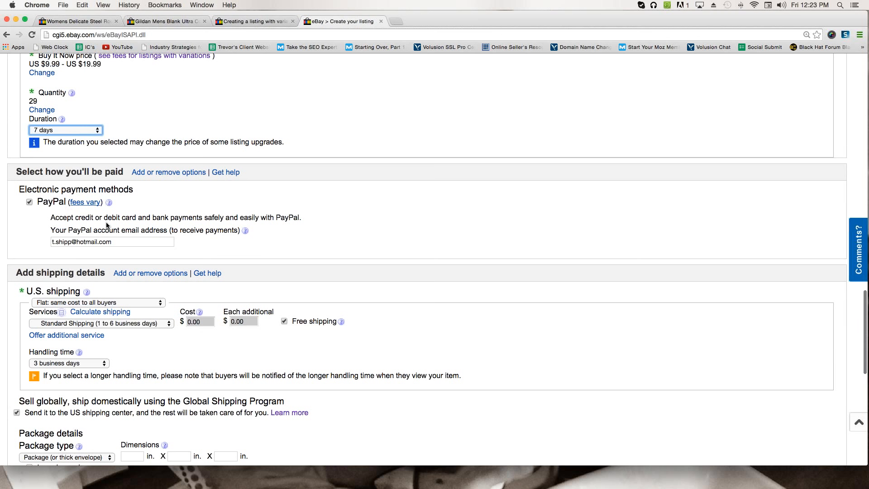
{"action": "scroll", "coordinate": [260, 297], "scroll_direction": "down", "scroll_amount": 3}
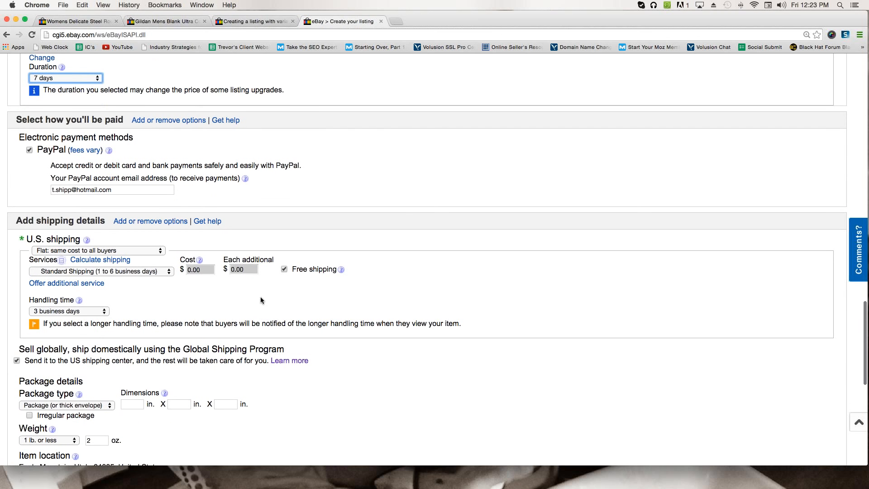
{"action": "scroll", "coordinate": [254, 269], "scroll_direction": "down", "scroll_amount": 10}
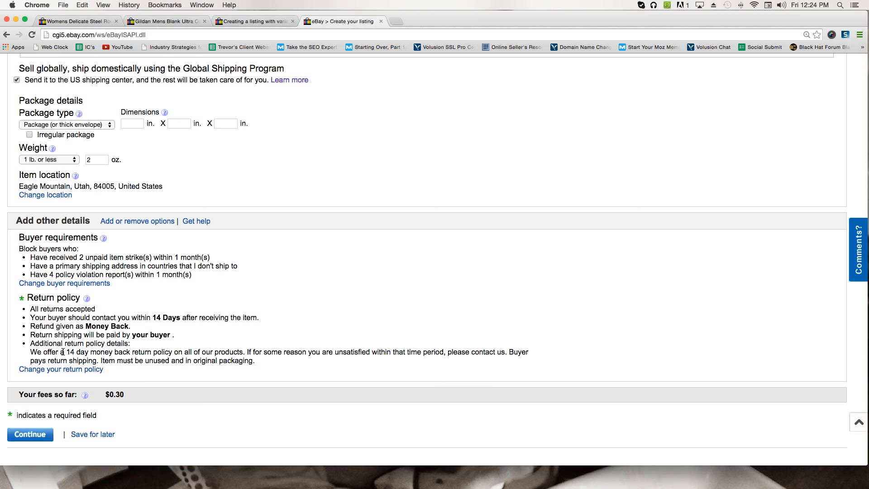
{"action": "scroll", "coordinate": [62, 352], "scroll_direction": "down", "scroll_amount": 2}
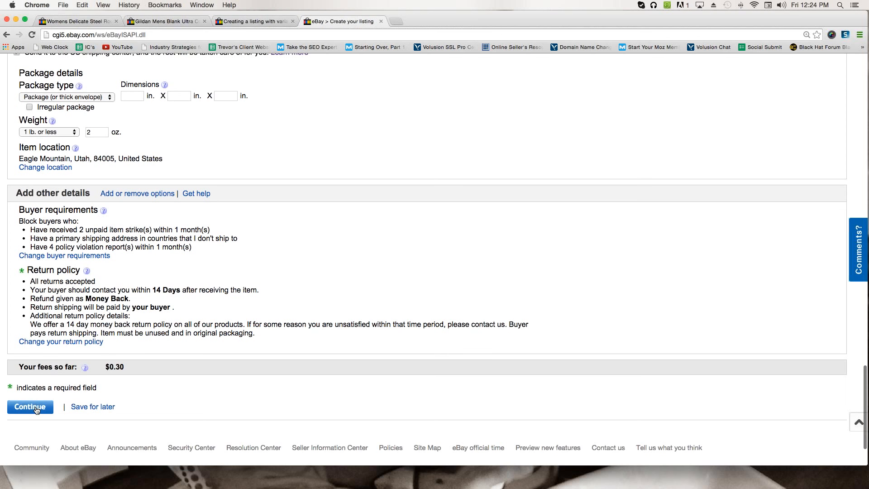
{"action": "left_click", "coordinate": [36, 408]}
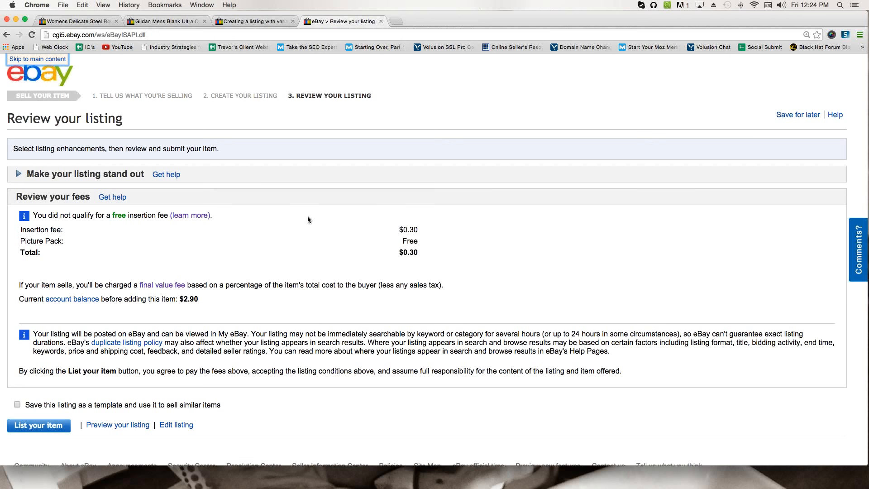
{"action": "left_click_drag", "start_coordinate": [399, 230], "coordinate": [420, 229]}
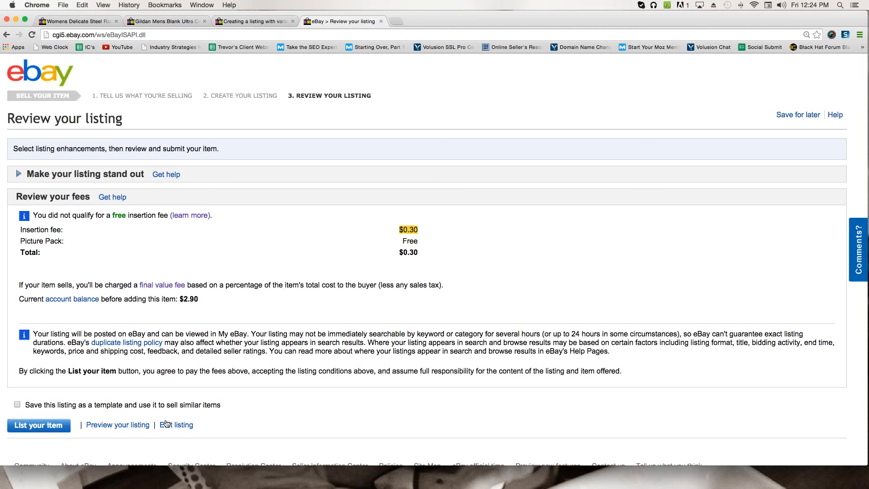
Step: Preview the listing and enlarge the preview window to show the whole page
{"action": "left_click", "coordinate": [99, 426]}
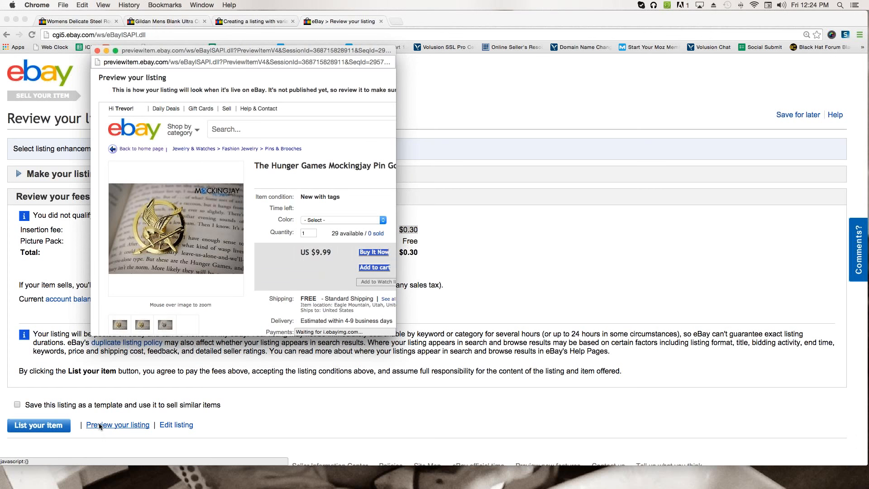
{"action": "left_click_drag", "start_coordinate": [224, 48], "coordinate": [137, 4]}
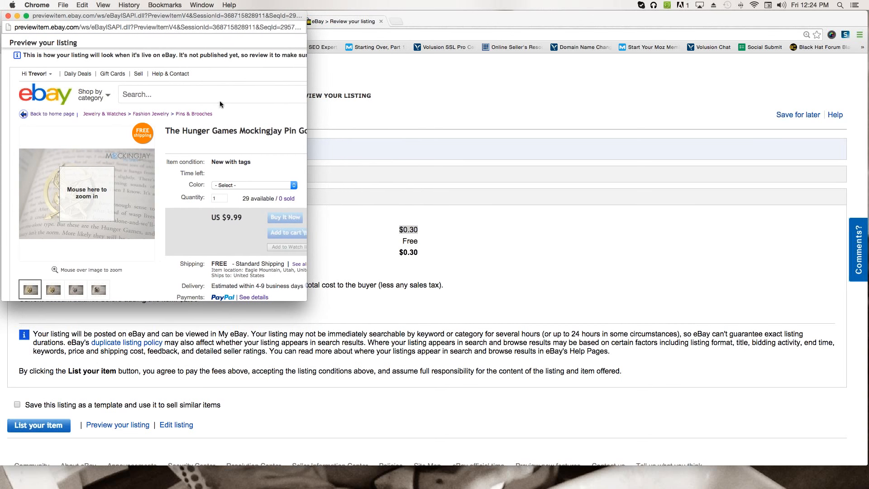
{"action": "left_click_drag", "start_coordinate": [306, 300], "coordinate": [866, 457]}
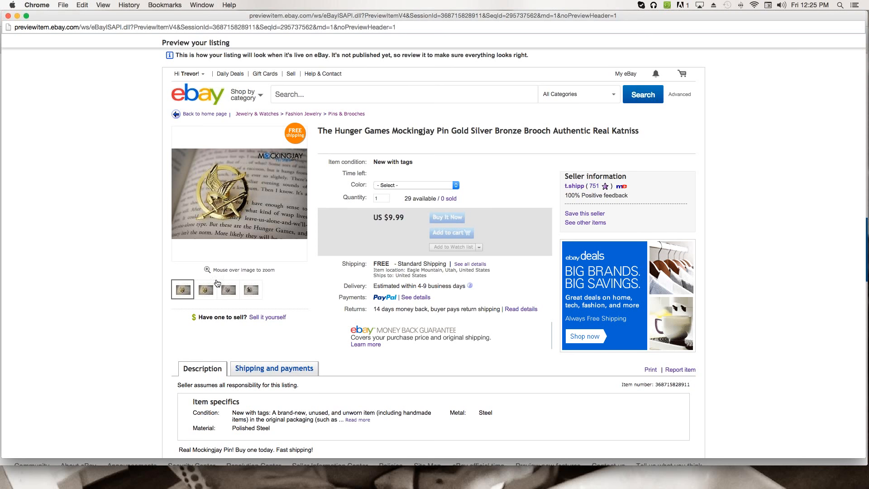
Step: Switch the previewed listing's color between Gold, Silver and Bronze to check each variation's photo, price and available quantity
{"action": "left_click", "coordinate": [387, 183]}
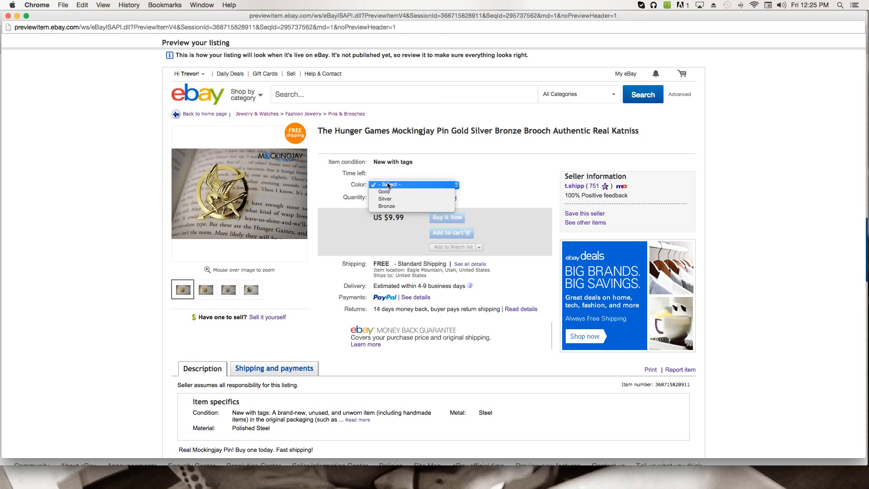
{"action": "left_click", "coordinate": [386, 193]}
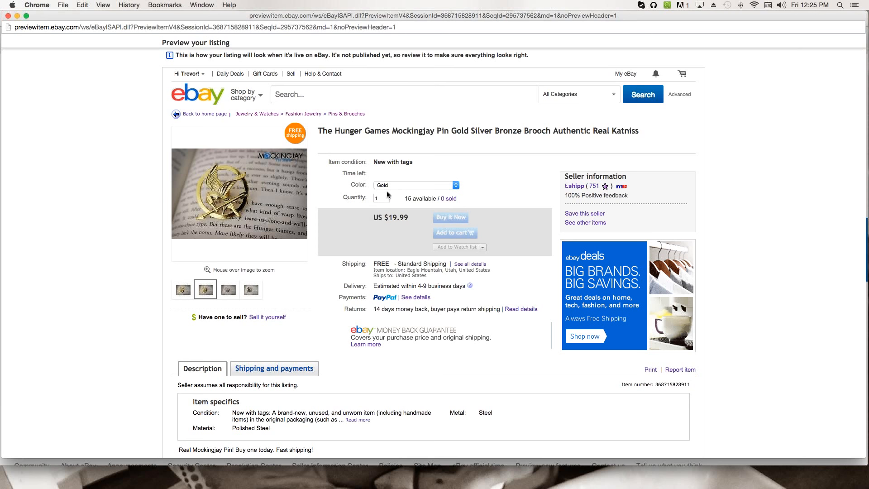
{"action": "left_click", "coordinate": [389, 186]}
{"action": "left_click", "coordinate": [386, 200]}
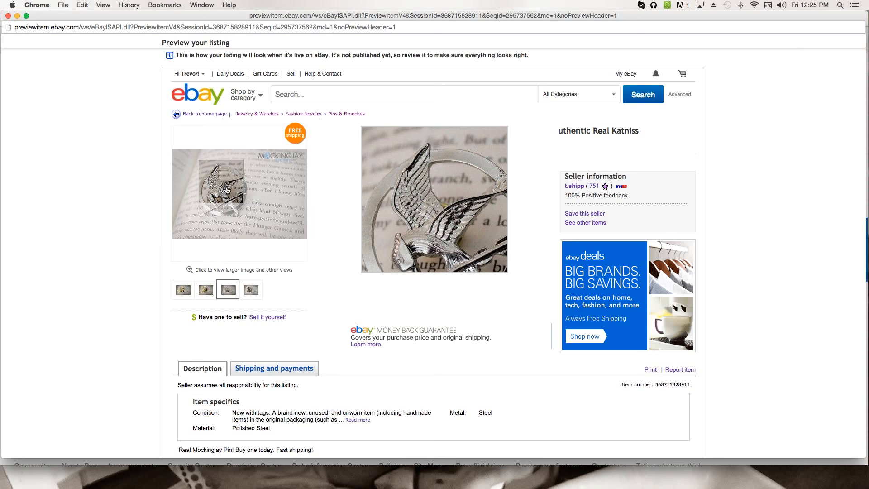
{"action": "left_click", "coordinate": [410, 185]}
{"action": "left_click", "coordinate": [406, 194]}
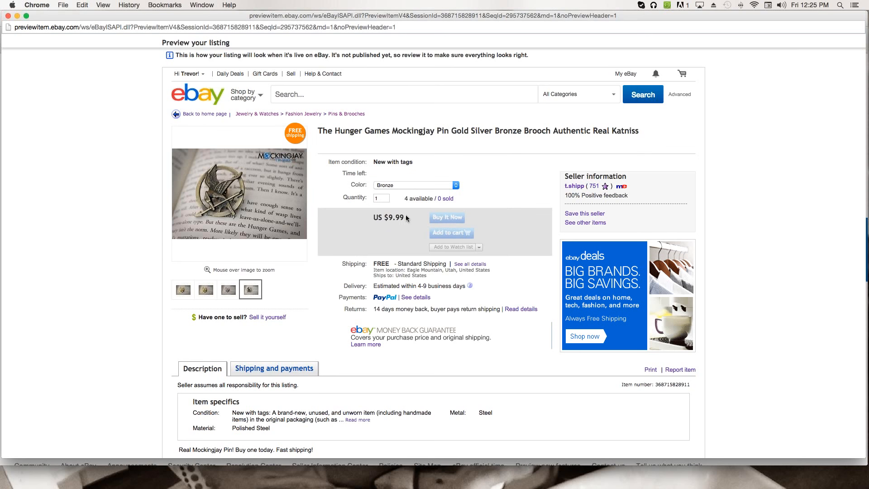
{"action": "left_click", "coordinate": [422, 187]}
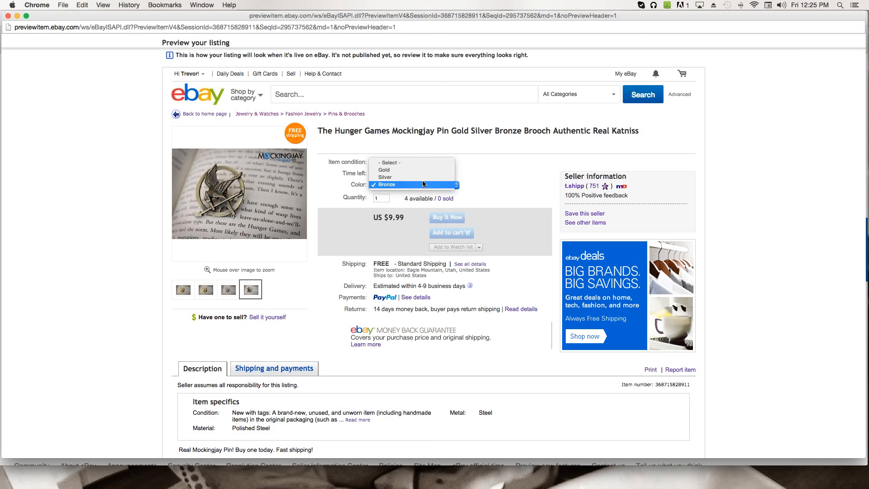
{"action": "left_click", "coordinate": [422, 178]}
{"action": "left_click", "coordinate": [423, 186]}
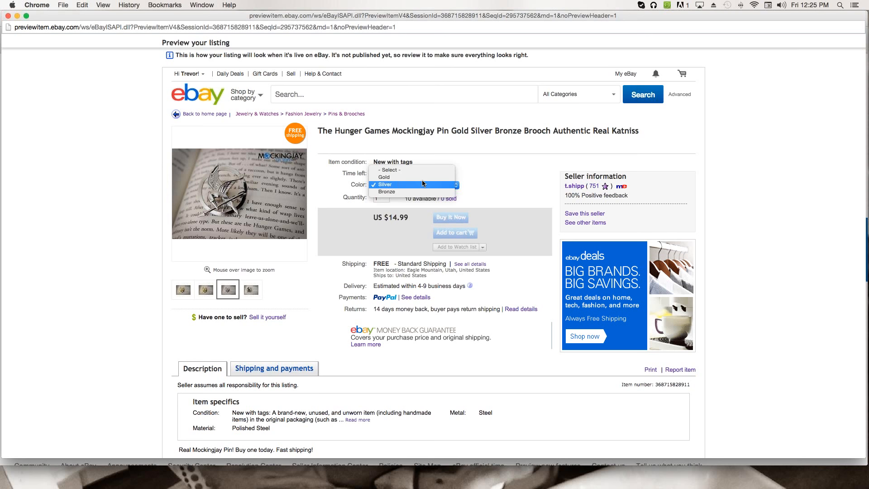
{"action": "left_click", "coordinate": [422, 179]}
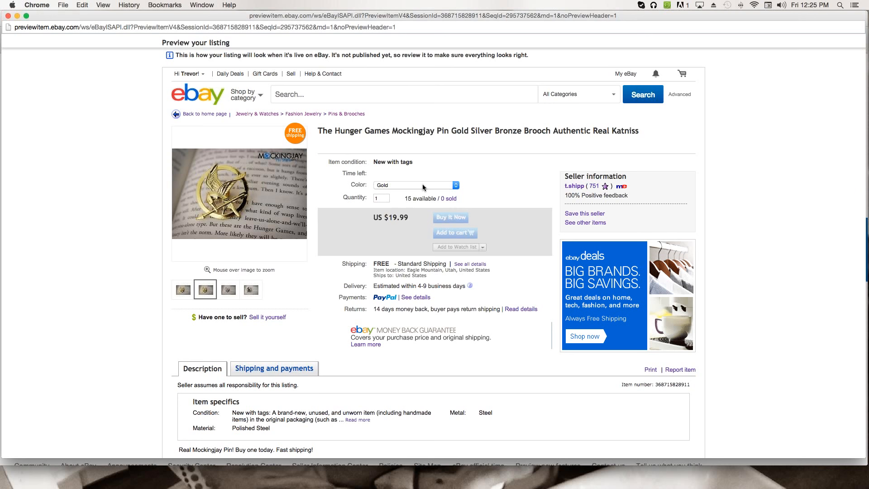
{"action": "scroll", "coordinate": [423, 188], "scroll_direction": "down", "scroll_amount": 1}
{"action": "left_click", "coordinate": [424, 187]}
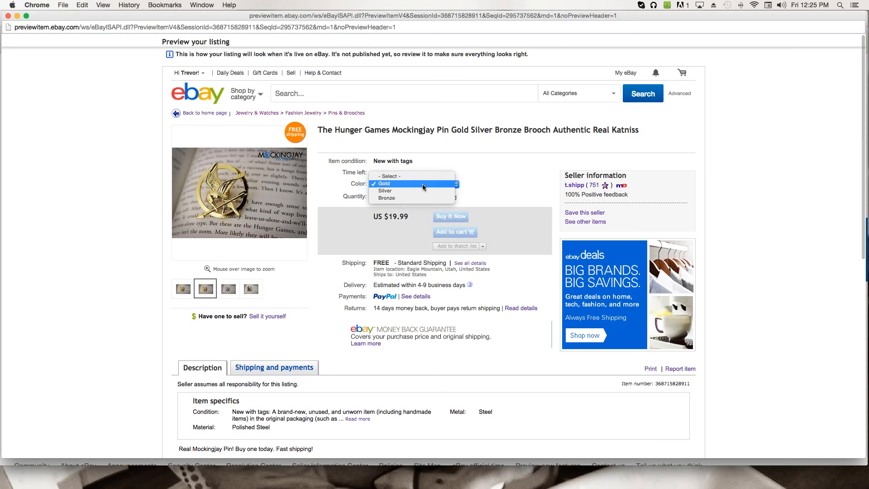
{"action": "left_click", "coordinate": [483, 171]}
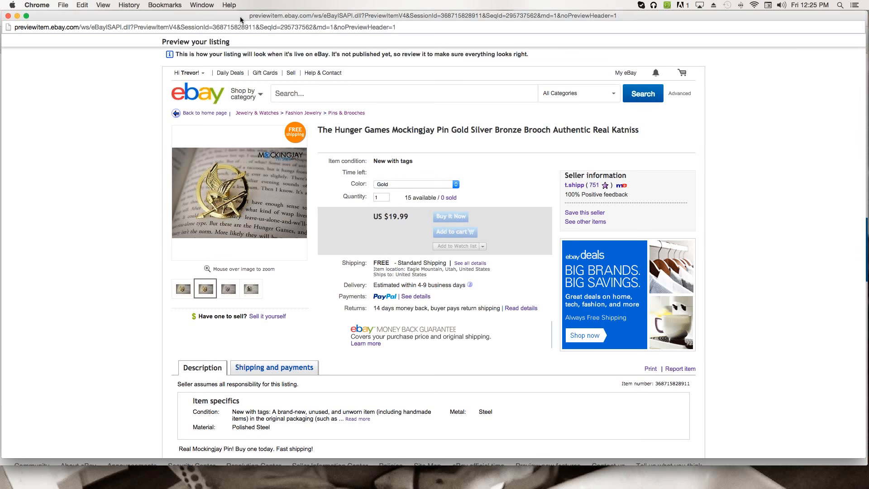
Step: Move the preview window aside, return to the Womens Delicate Steel ring watch listing and examine its shipping and price
{"action": "left_click_drag", "start_coordinate": [241, 18], "coordinate": [257, 48]}
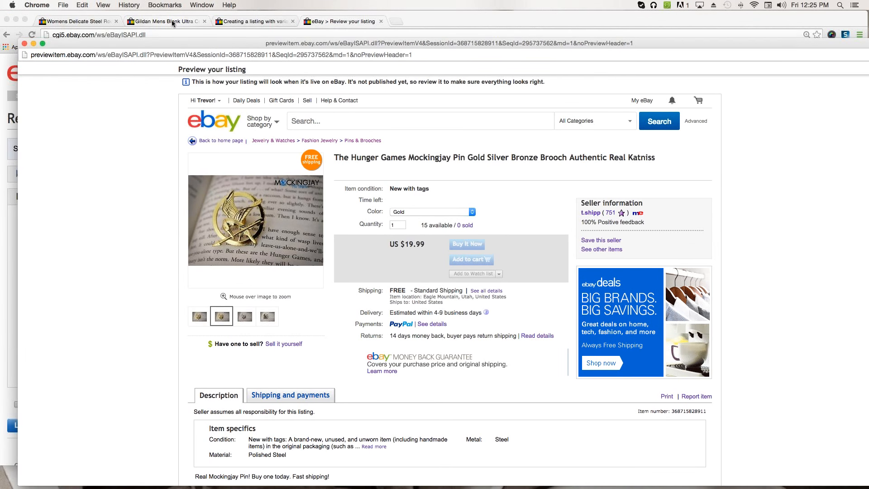
{"action": "left_click", "coordinate": [88, 22]}
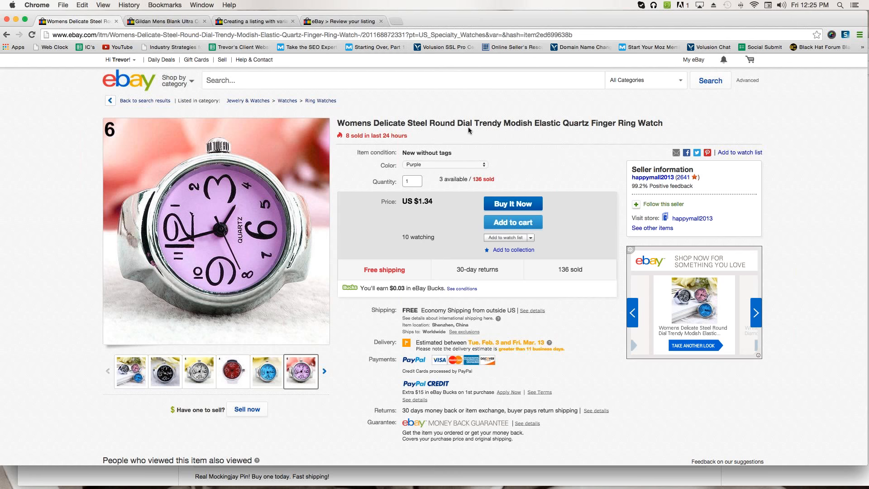
{"action": "triple_click", "coordinate": [443, 325]}
{"action": "left_click_drag", "start_coordinate": [428, 311], "coordinate": [490, 311]}
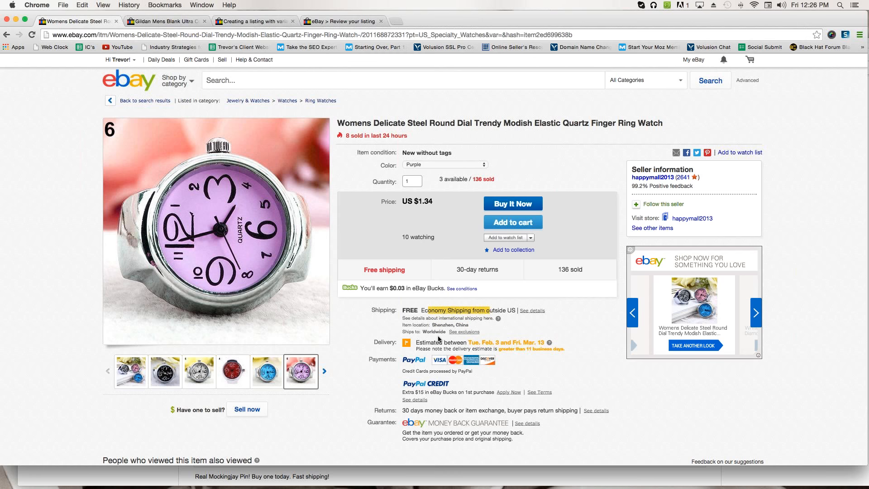
{"action": "left_click_drag", "start_coordinate": [418, 200], "coordinate": [438, 204]}
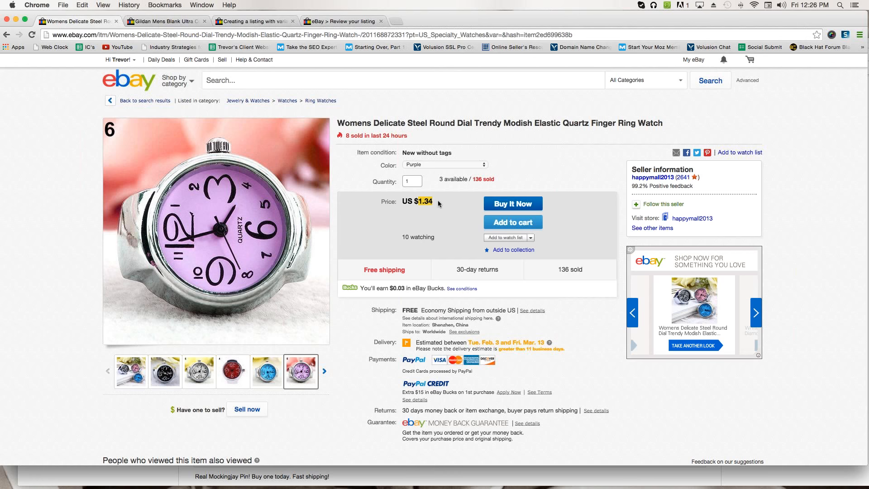
{"action": "left_click_drag", "start_coordinate": [414, 202], "coordinate": [437, 202]}
Step: Open the ring watch's purchase history and examine the color variations sold, their quantities and purchase dates
{"action": "left_click", "coordinate": [481, 181]}
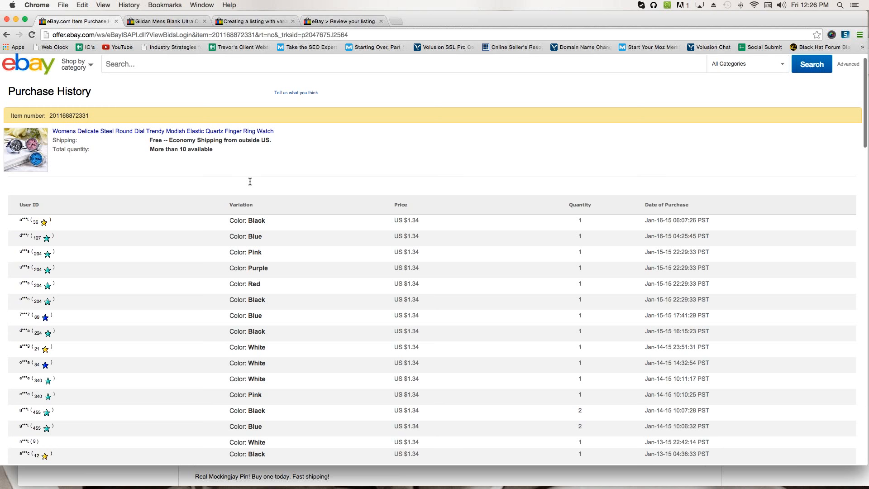
{"action": "scroll", "coordinate": [249, 181], "scroll_direction": "down", "scroll_amount": 2}
{"action": "scroll", "coordinate": [250, 183], "scroll_direction": "down", "scroll_amount": 10}
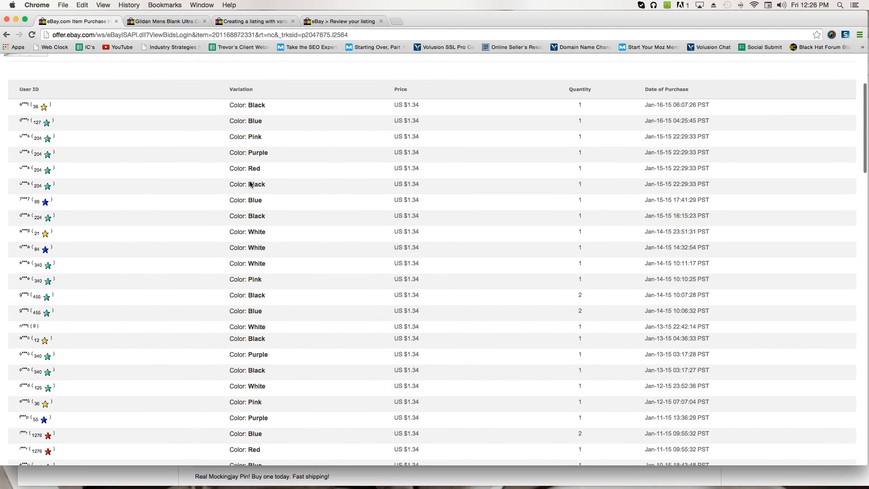
{"action": "scroll", "coordinate": [250, 182], "scroll_direction": "down", "scroll_amount": 12}
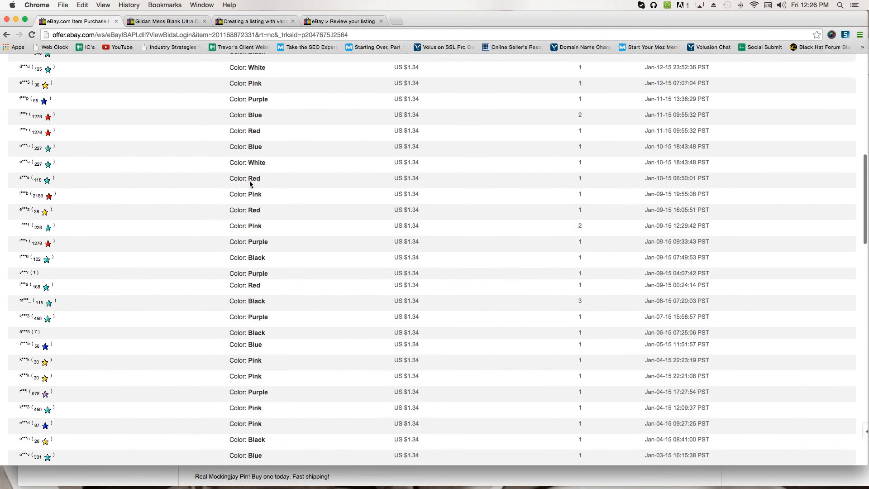
{"action": "scroll", "coordinate": [249, 184], "scroll_direction": "up", "scroll_amount": 20}
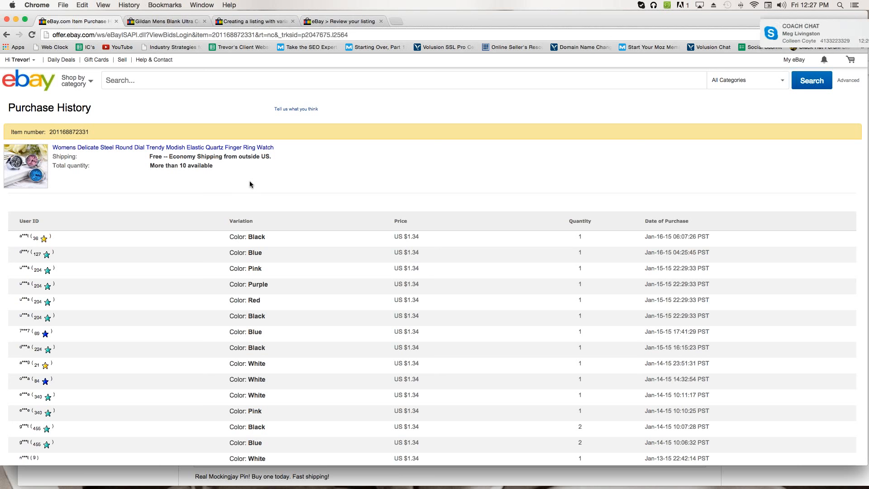
Step: Return from the purchase history to the ring watch listing and examine its shipping summary, item specifics and description
{"action": "left_click", "coordinate": [7, 35]}
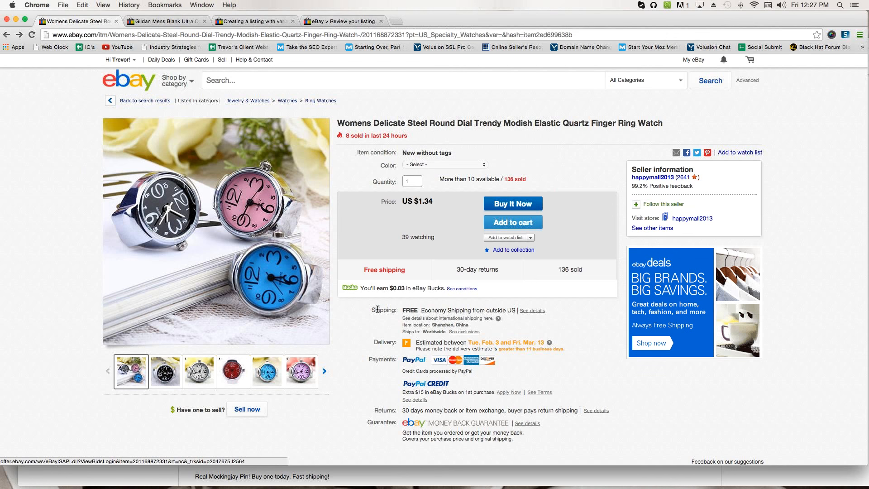
{"action": "left_click_drag", "start_coordinate": [370, 310], "coordinate": [484, 334]}
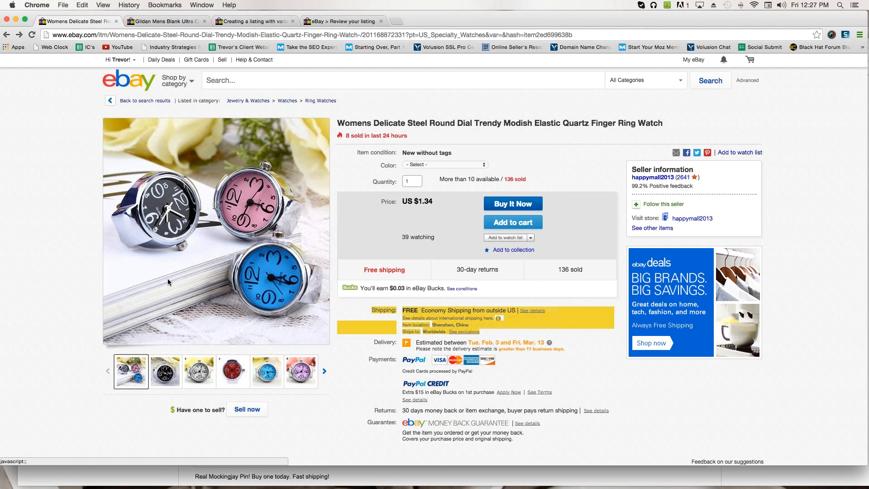
{"action": "scroll", "coordinate": [167, 281], "scroll_direction": "down", "scroll_amount": 10}
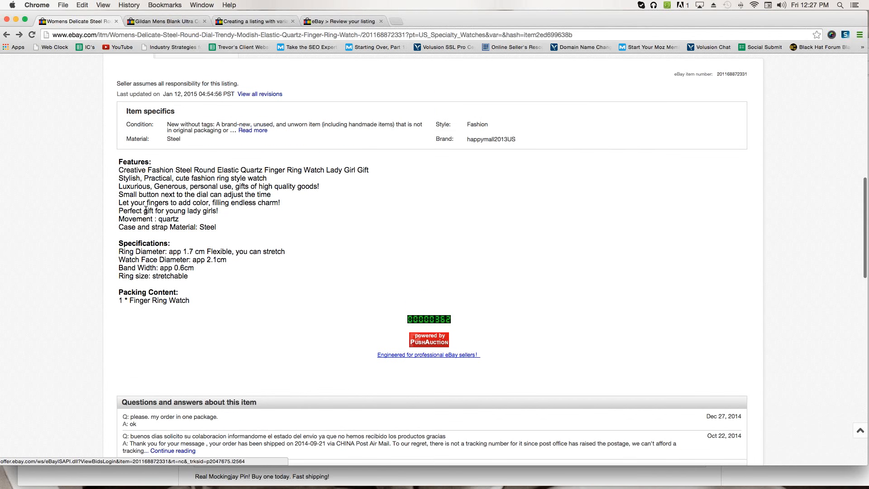
{"action": "scroll", "coordinate": [195, 286], "scroll_direction": "up", "scroll_amount": 2}
{"action": "scroll", "coordinate": [196, 286], "scroll_direction": "up", "scroll_amount": 5}
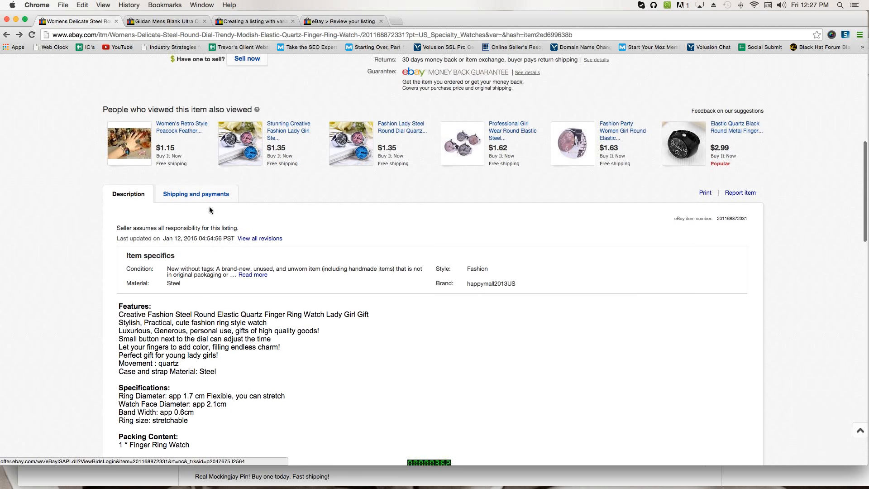
{"action": "scroll", "coordinate": [205, 225], "scroll_direction": "down", "scroll_amount": 2}
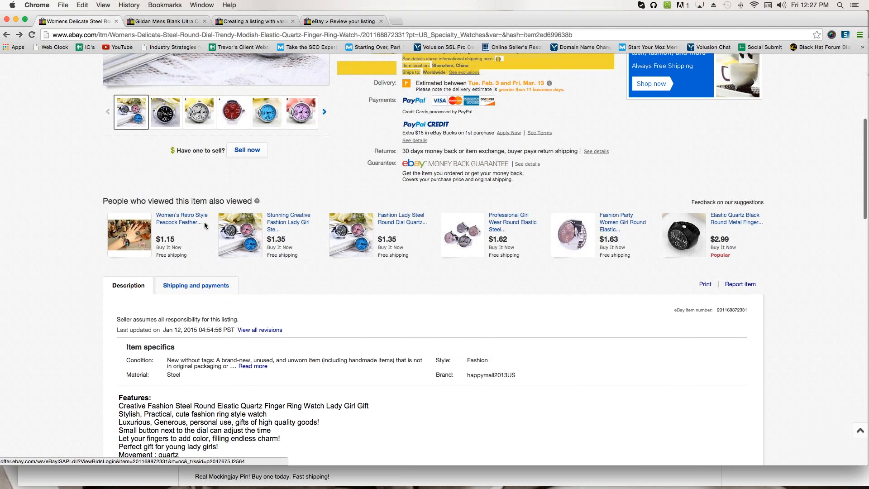
Step: Open the ring watch's shipping and payments details and examine the shipping service, delivery estimate and return policy
{"action": "left_click", "coordinate": [184, 265]}
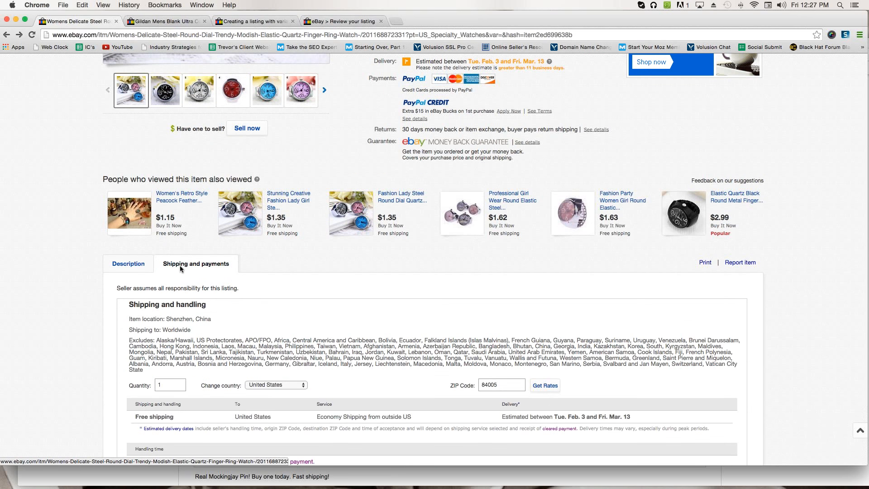
{"action": "scroll", "coordinate": [184, 265], "scroll_direction": "down", "scroll_amount": 3}
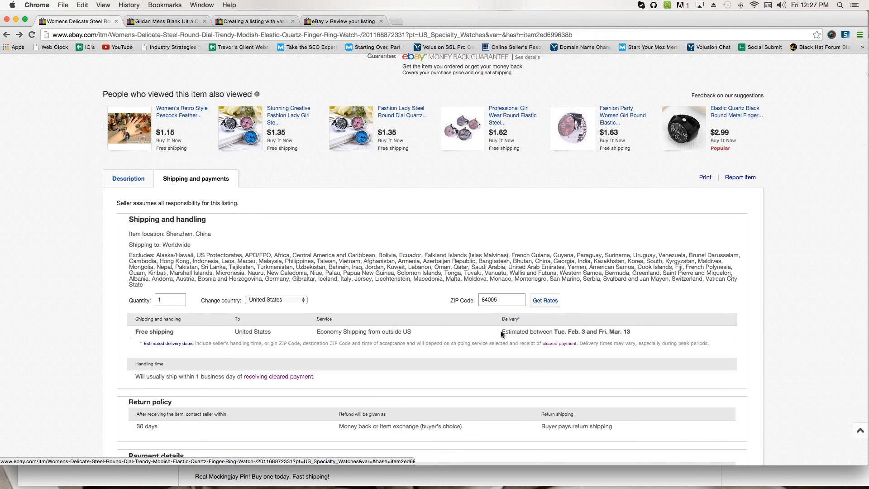
{"action": "left_click_drag", "start_coordinate": [501, 334], "coordinate": [515, 333]}
{"action": "left_click", "coordinate": [514, 333]}
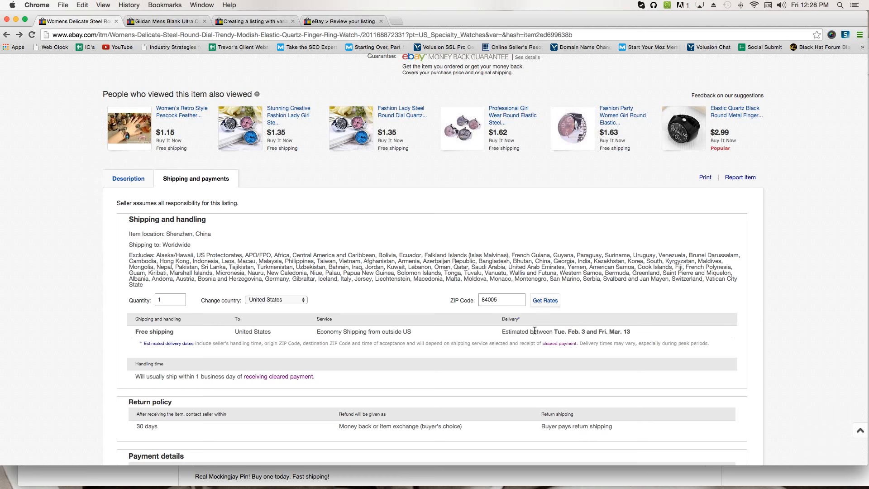
{"action": "scroll", "coordinate": [344, 213], "scroll_direction": "up", "scroll_amount": 10}
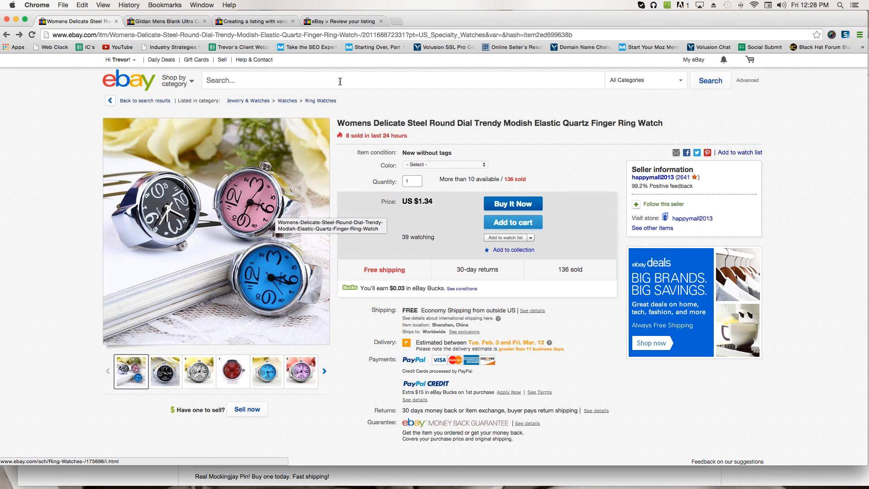
Step: Open the "Creating a listing with variations" help article and review the supported categories and the instructions for adding variation details
{"action": "left_click", "coordinate": [323, 21]}
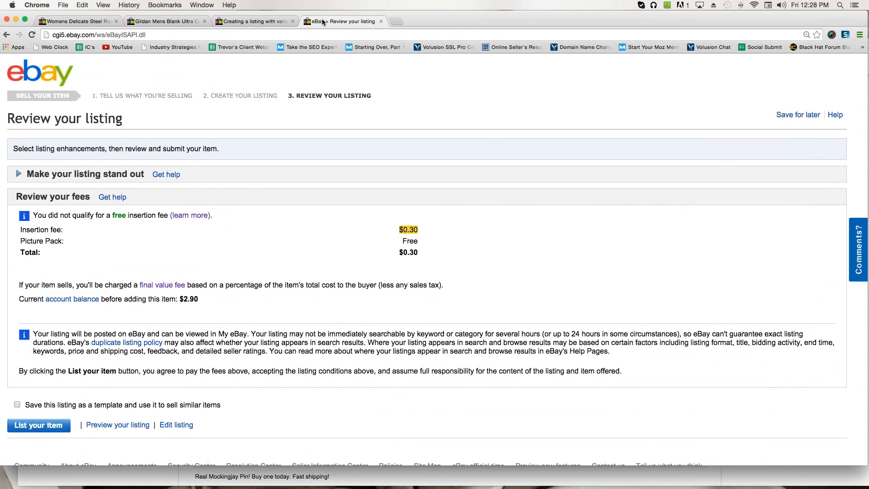
{"action": "left_click", "coordinate": [260, 22]}
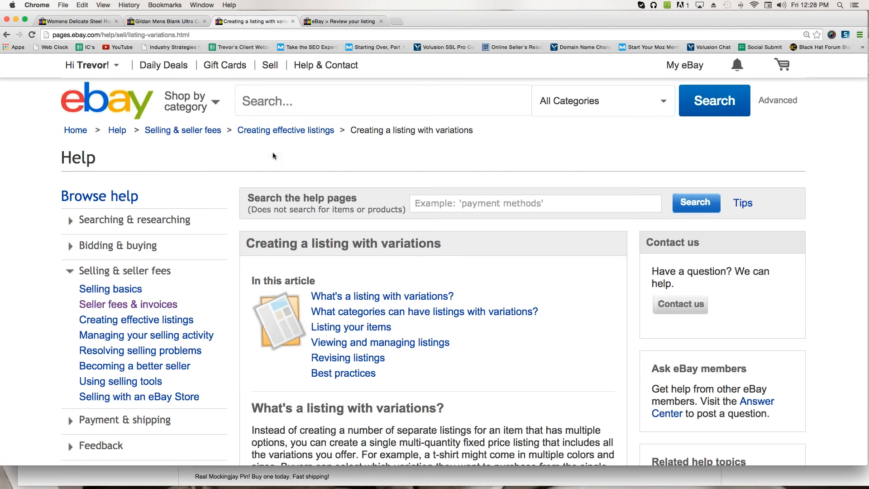
{"action": "scroll", "coordinate": [267, 180], "scroll_direction": "down", "scroll_amount": 10}
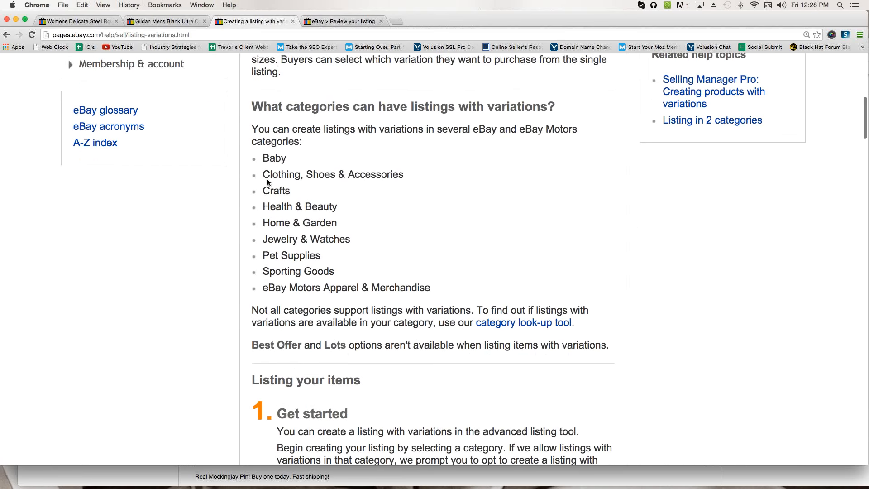
{"action": "scroll", "coordinate": [268, 180], "scroll_direction": "down", "scroll_amount": 5}
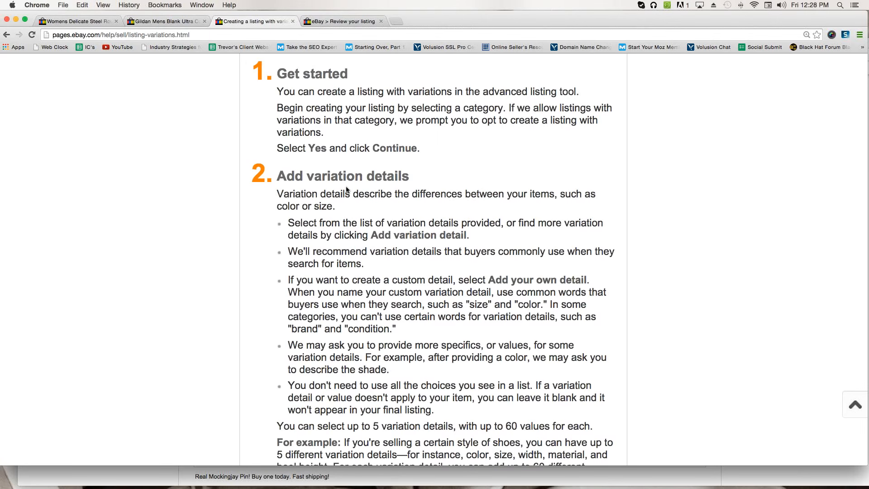
{"action": "scroll", "coordinate": [350, 115], "scroll_direction": "up", "scroll_amount": 15}
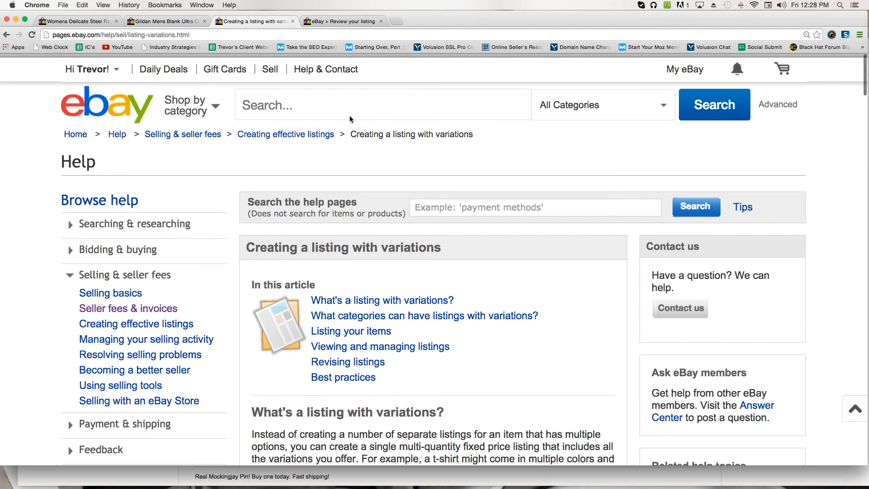